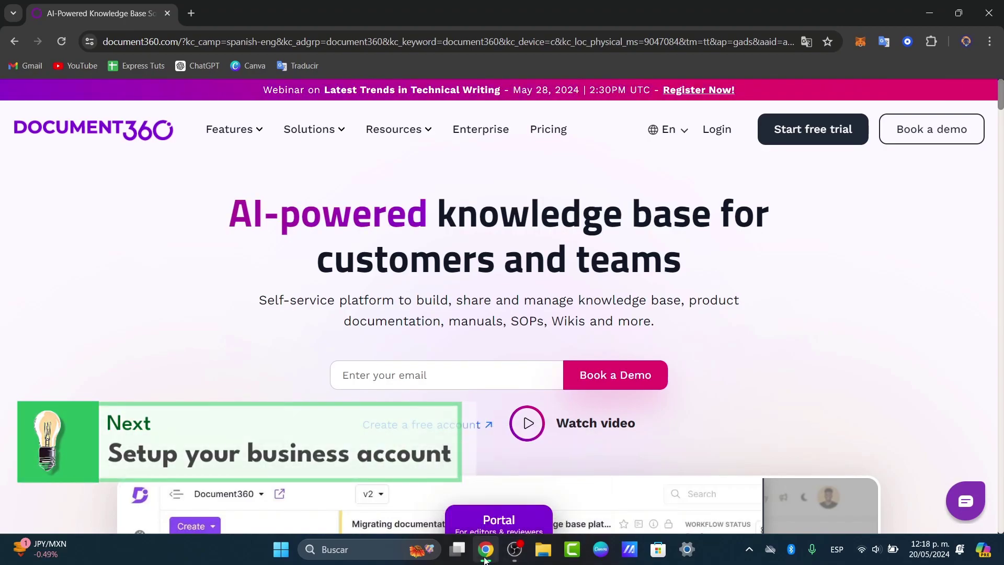
- Start the free-trial sign-up, upload 'steppify (1)' from Downloads as the profile picture, and reach Basic details
{"action": "left_click", "coordinate": [823, 131]}
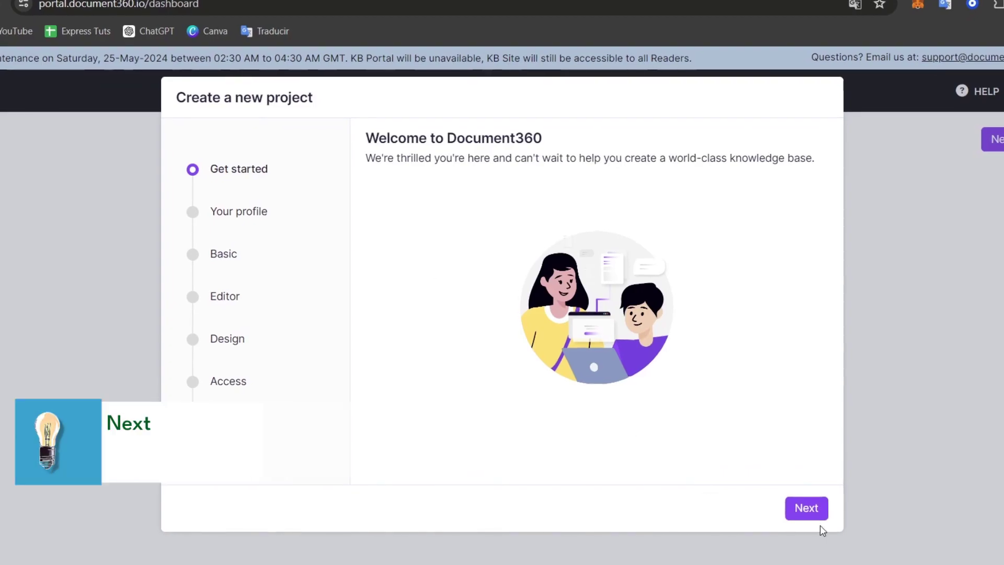
{"action": "left_click", "coordinate": [806, 510]}
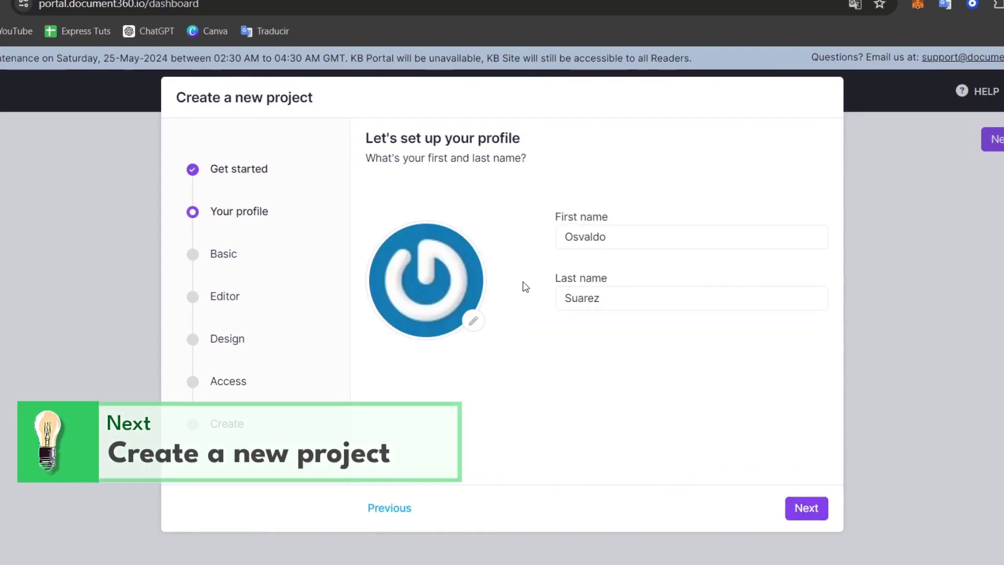
{"action": "left_click", "coordinate": [480, 323]}
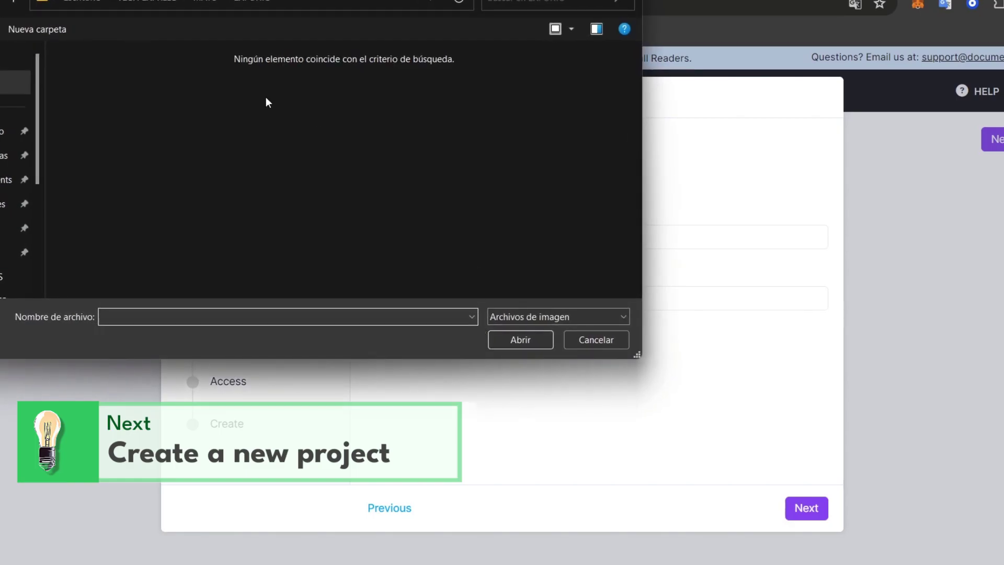
{"action": "left_click", "coordinate": [2, 164]}
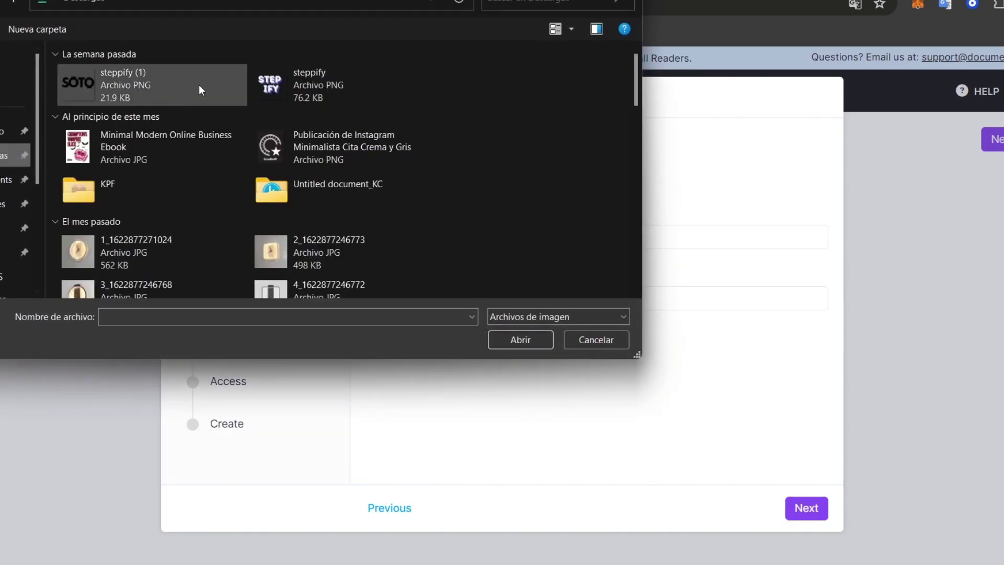
{"action": "left_click", "coordinate": [177, 85]}
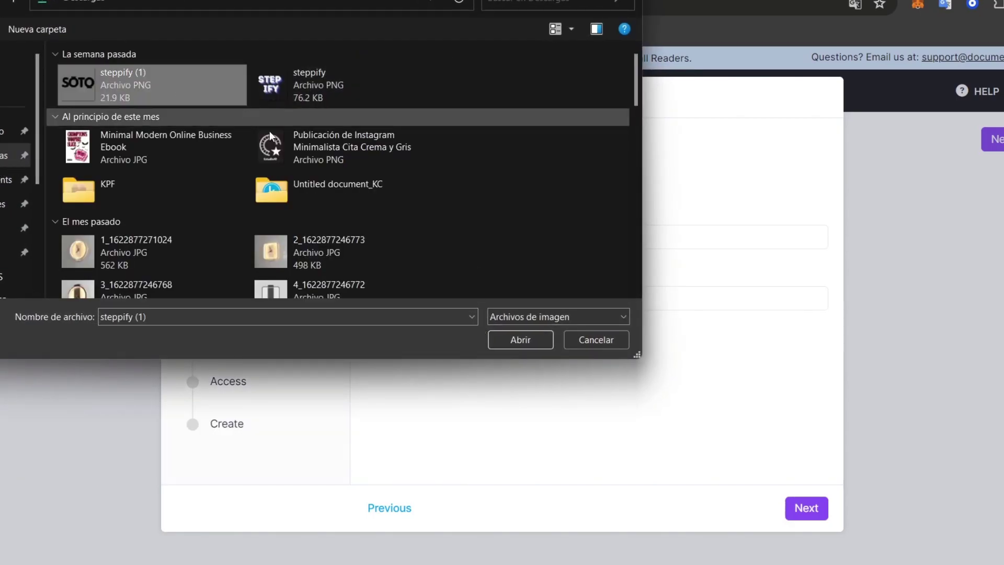
{"action": "scroll", "coordinate": [426, 209], "scroll_direction": "down", "scroll_amount": 2}
{"action": "left_click", "coordinate": [525, 343]}
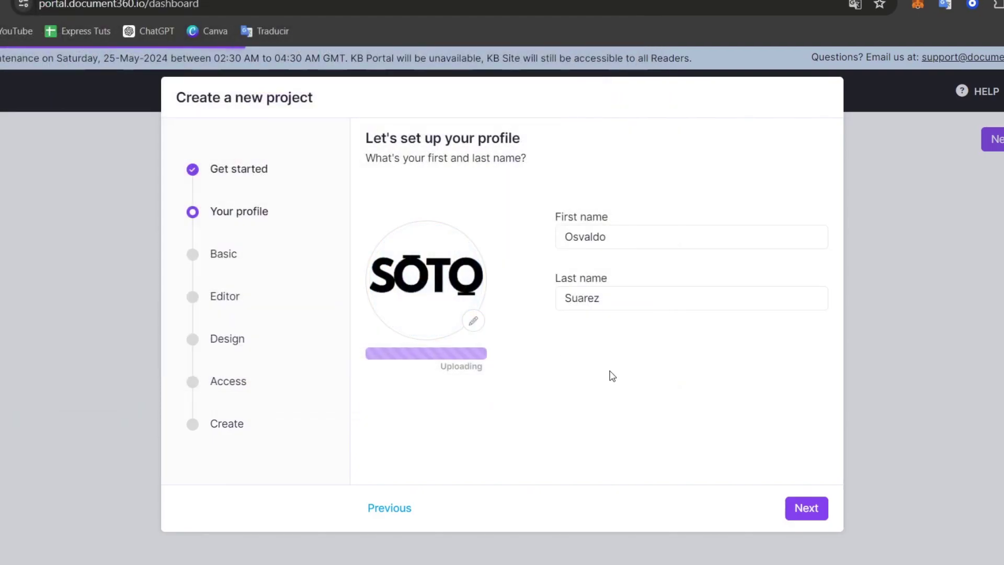
{"action": "left_click", "coordinate": [804, 508]}
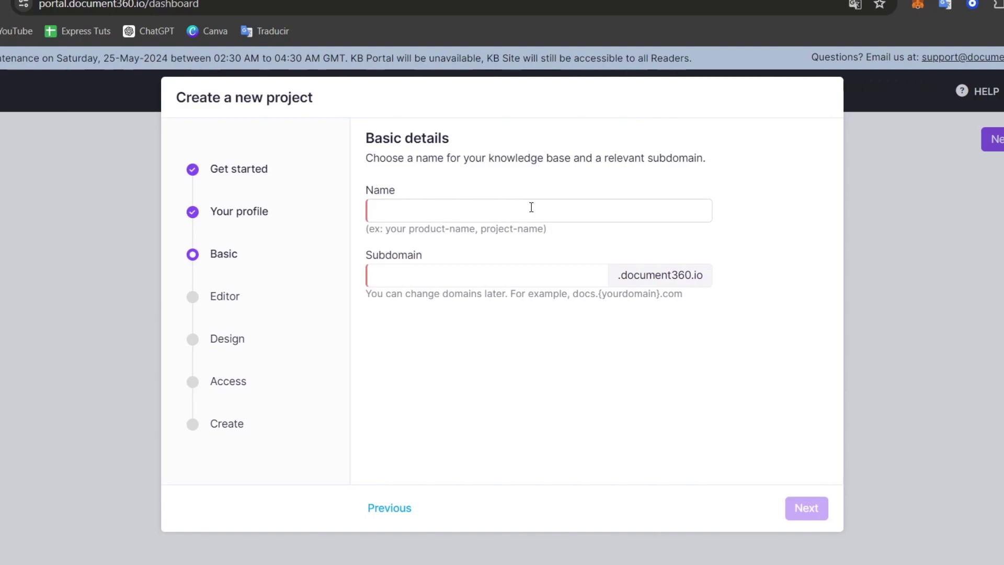
- Name the knowledge base 'CutnCull', keep the auto-filled subdomain cutncull, and proceed to the Editor step
{"action": "type", "text": "Cut"}
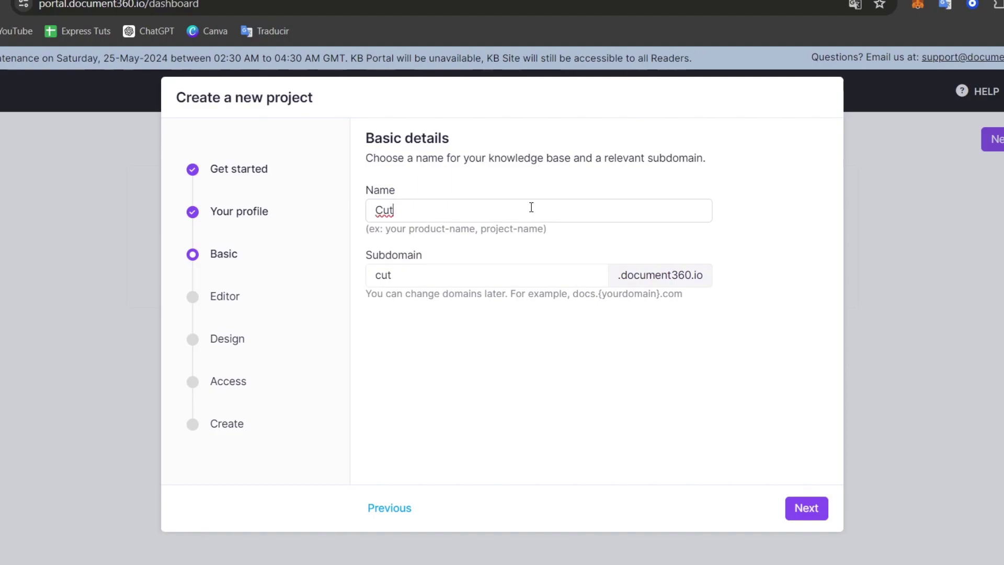
{"action": "type", "text": "nCull"}
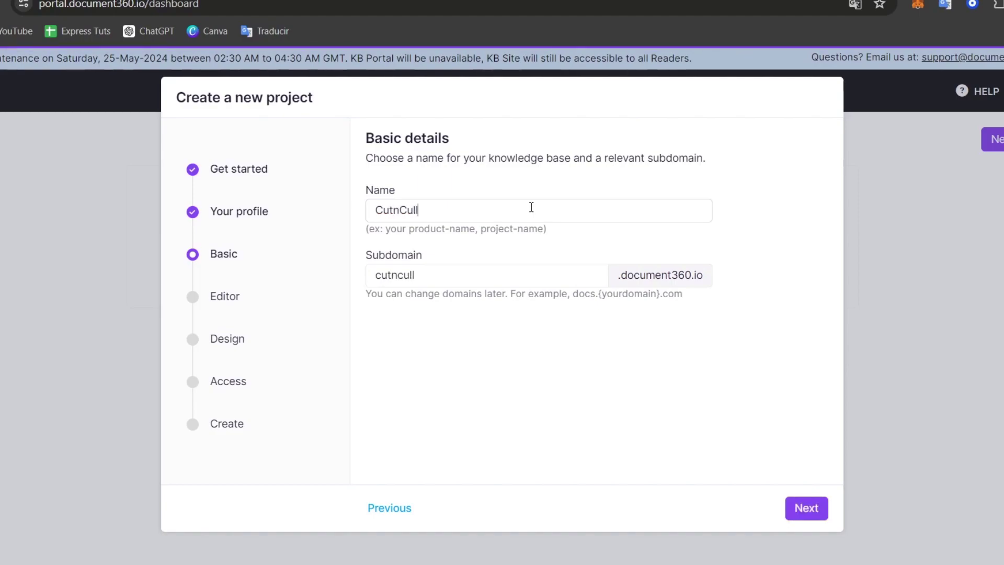
{"action": "double_click", "coordinate": [516, 200]}
{"action": "left_click", "coordinate": [479, 268]}
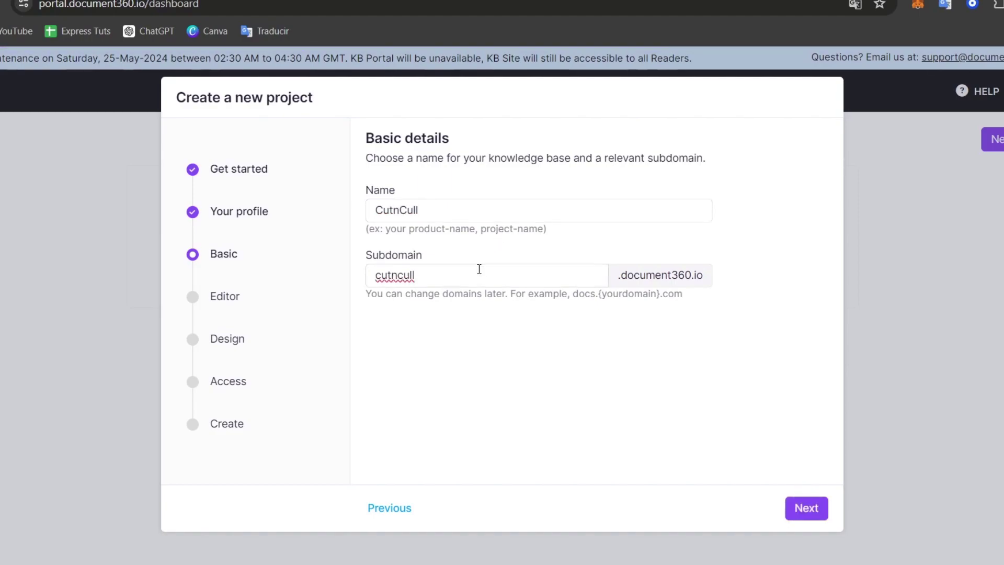
{"action": "left_click_drag", "start_coordinate": [456, 298], "coordinate": [513, 307]}
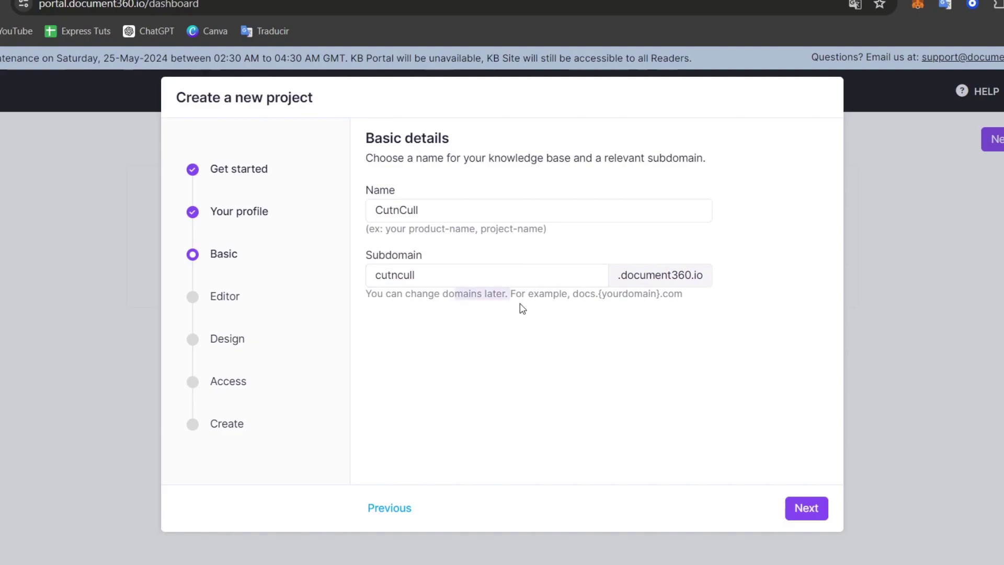
{"action": "left_click", "coordinate": [707, 283]}
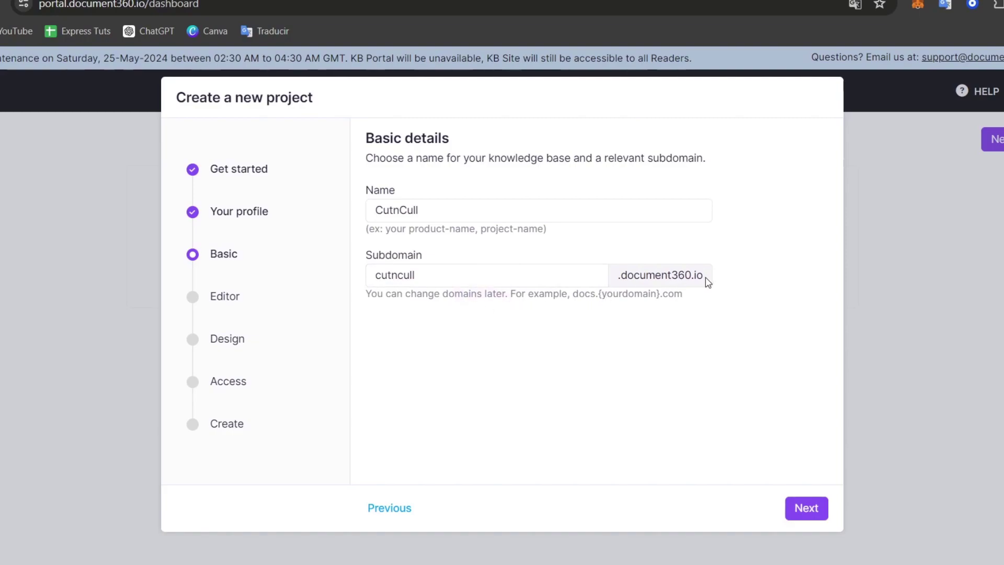
{"action": "left_click", "coordinate": [806, 508]}
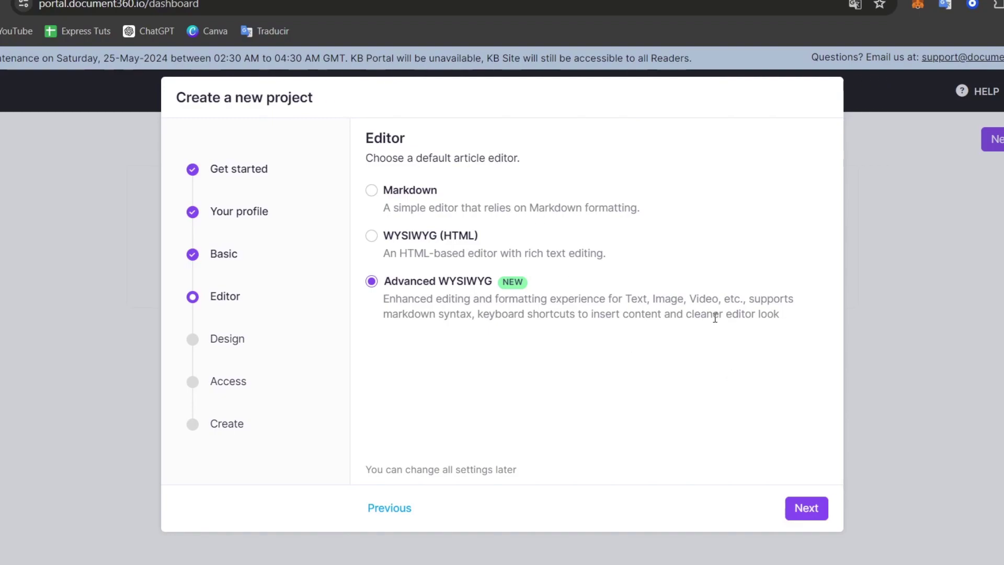
- Choose Markdown as the default article editor and proceed to the Design step
{"action": "left_click_drag", "start_coordinate": [715, 318], "coordinate": [790, 318]}
{"action": "left_click", "coordinate": [791, 320]}
{"action": "left_click", "coordinate": [409, 192]}
{"action": "left_click", "coordinate": [802, 515]}
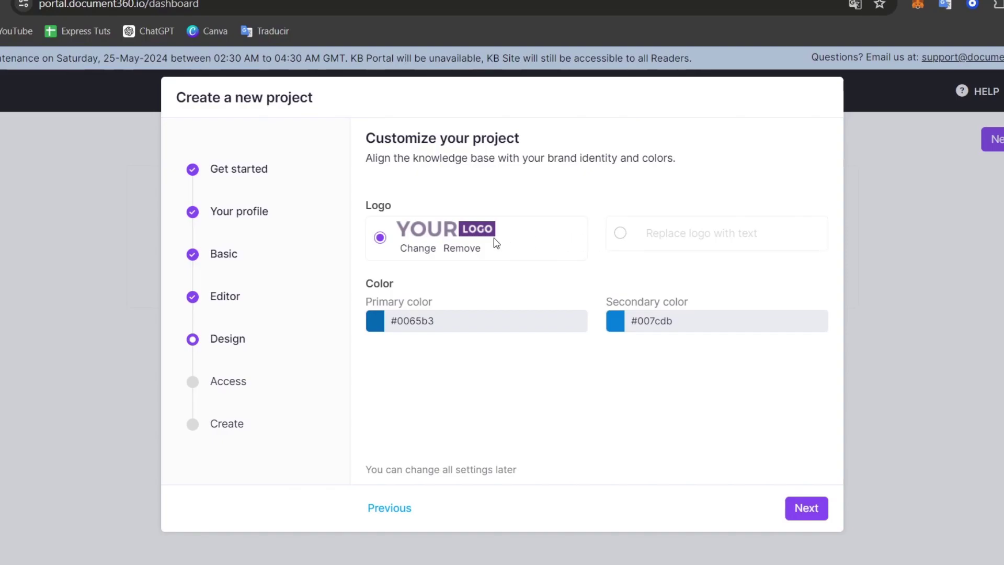
- Upload the SOTO image 'steppify (1)' as the project logo
{"action": "left_click", "coordinate": [427, 249]}
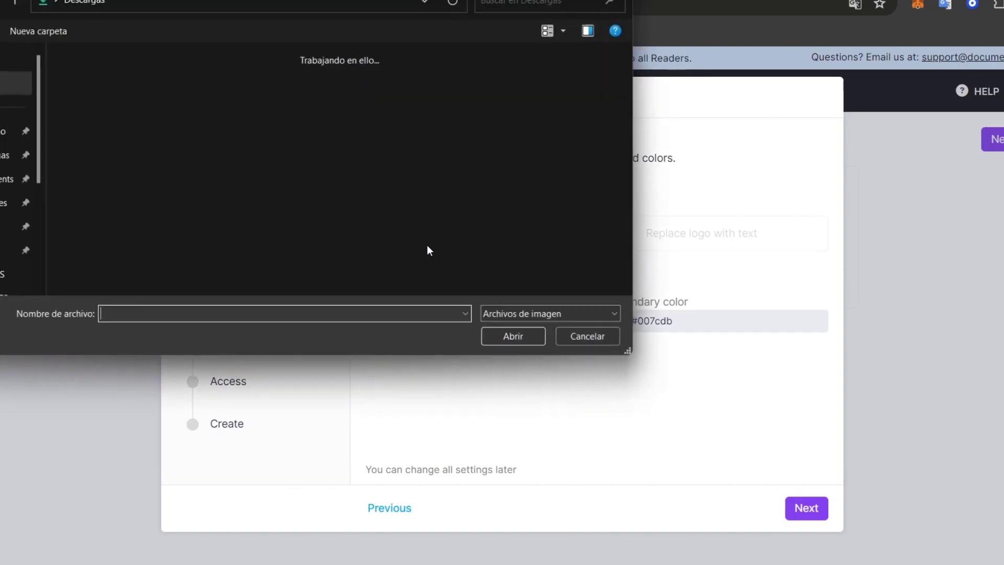
{"action": "left_click", "coordinate": [157, 84]}
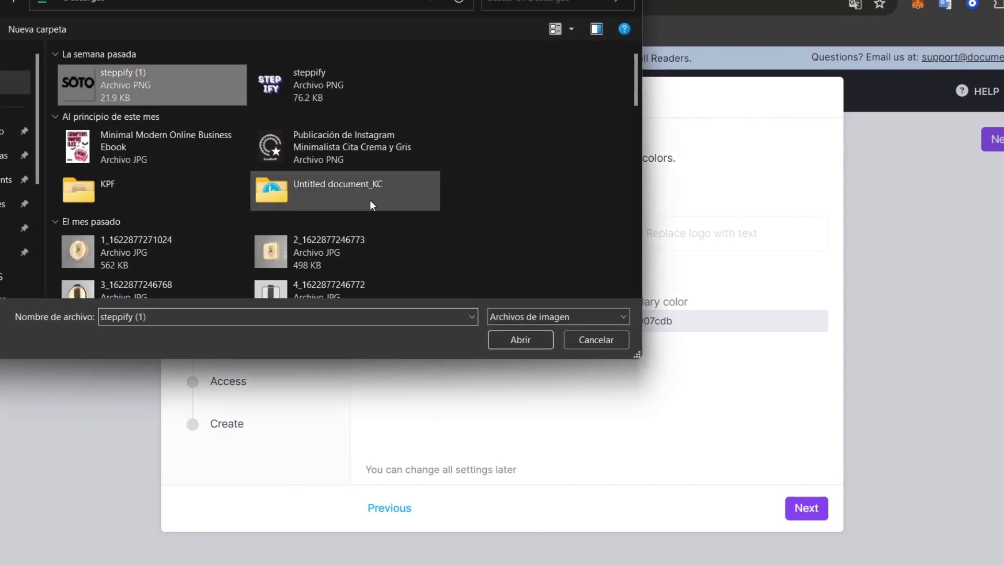
{"action": "left_click", "coordinate": [534, 340]}
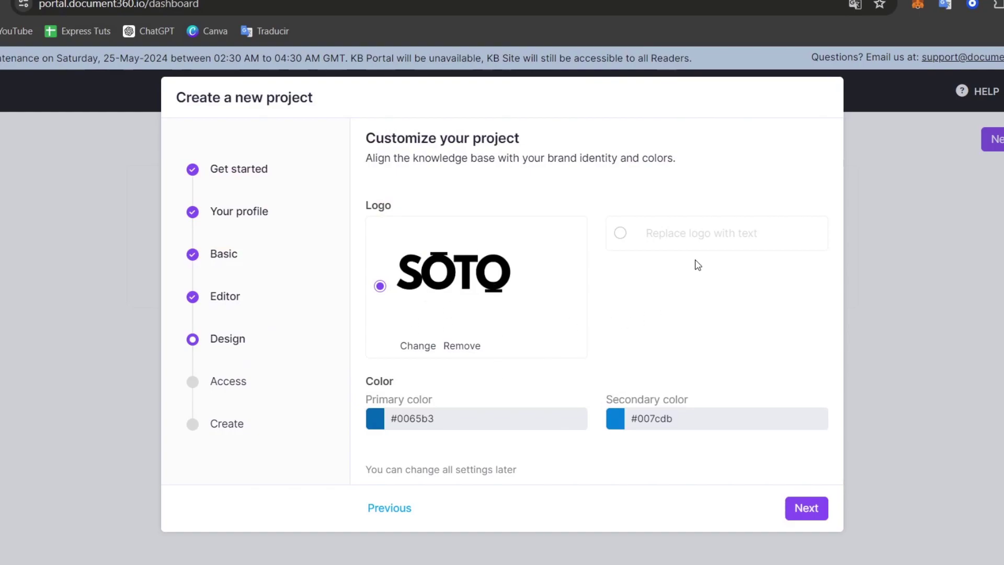
- Set the primary colour to #ff430d in the colour picker
{"action": "left_click", "coordinate": [381, 423]}
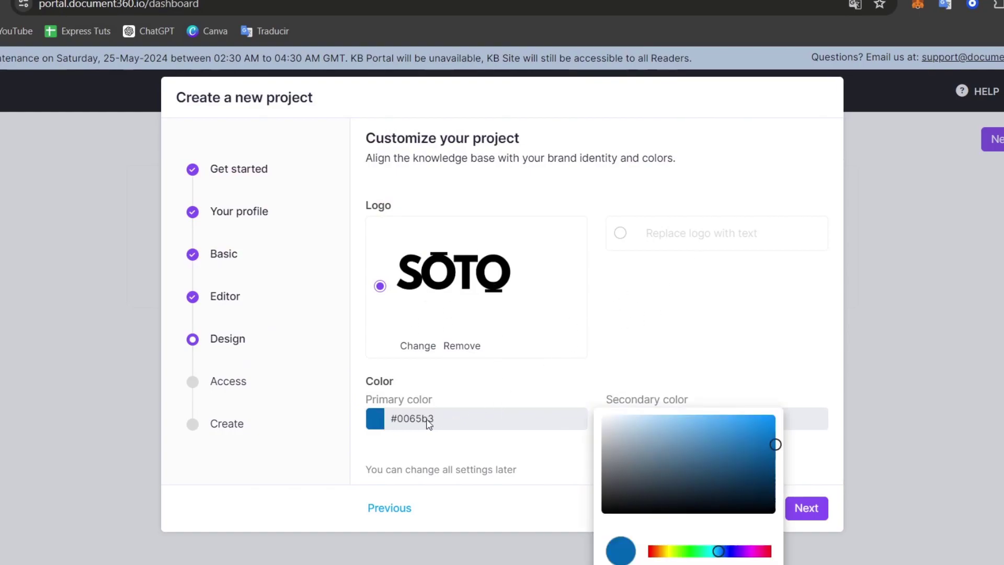
{"action": "left_click", "coordinate": [666, 552]}
{"action": "left_click_drag", "start_coordinate": [667, 553], "coordinate": [652, 552]}
{"action": "left_click_drag", "start_coordinate": [688, 460], "coordinate": [767, 401]}
{"action": "left_click", "coordinate": [769, 385]}
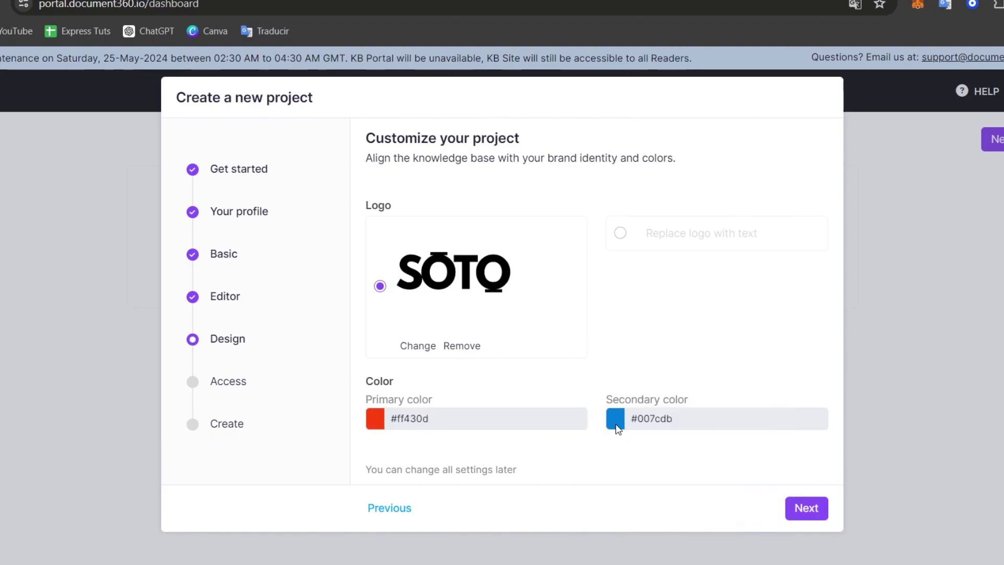
- Make the secondary colour near-white and proceed to the Access step
{"action": "left_click", "coordinate": [618, 426]}
{"action": "left_click_drag", "start_coordinate": [864, 443], "coordinate": [841, 419]}
{"action": "left_click", "coordinate": [763, 370]}
{"action": "left_click", "coordinate": [618, 418]}
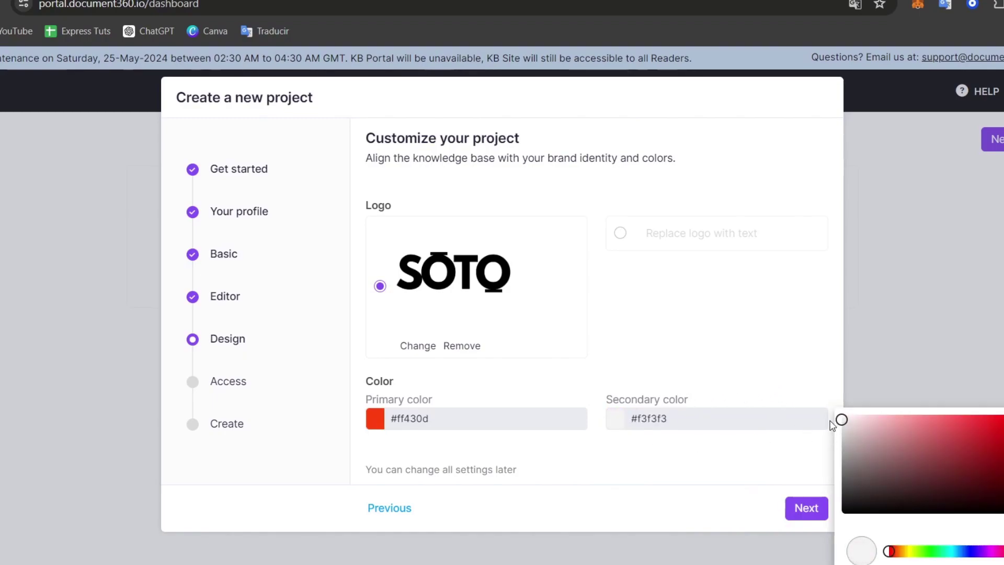
{"action": "left_click", "coordinate": [803, 508]}
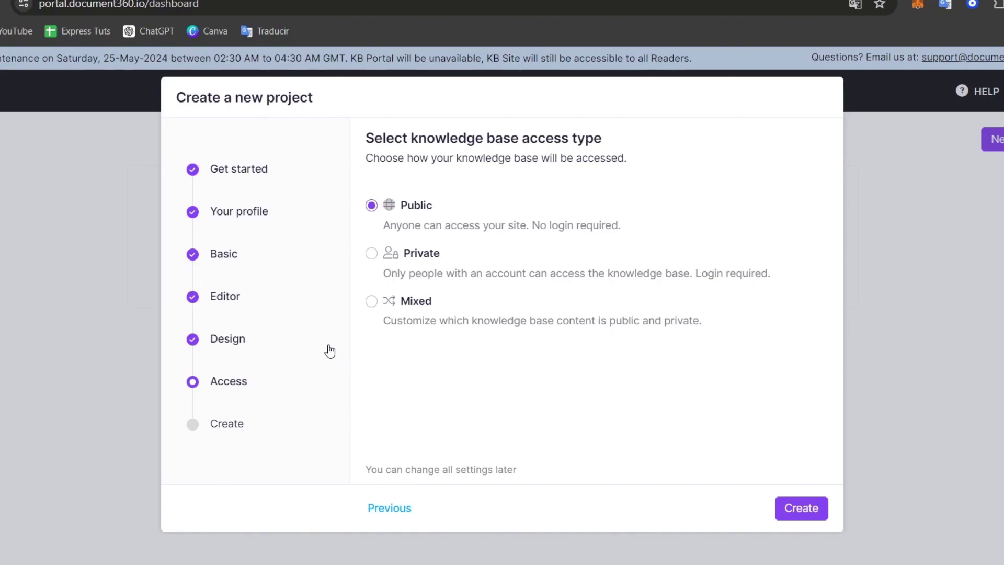
- Set the knowledge base access to Private and create the project
{"action": "left_click", "coordinate": [371, 254]}
{"action": "left_click", "coordinate": [801, 508]}
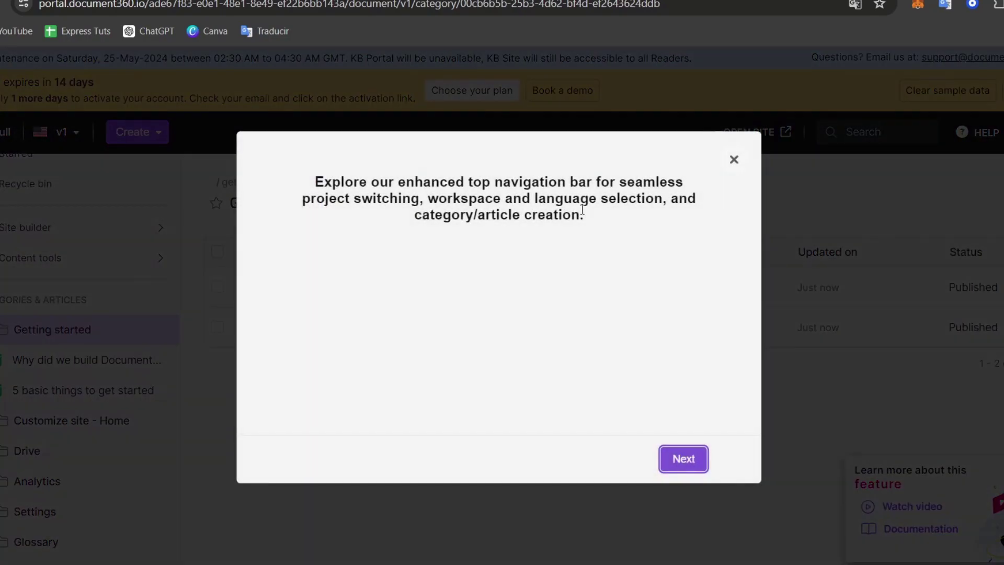
- Step through all pages of the onboarding feature tour, then dismiss it
{"action": "left_click", "coordinate": [700, 466]}
{"action": "left_click", "coordinate": [699, 467]}
{"action": "left_click", "coordinate": [700, 467]}
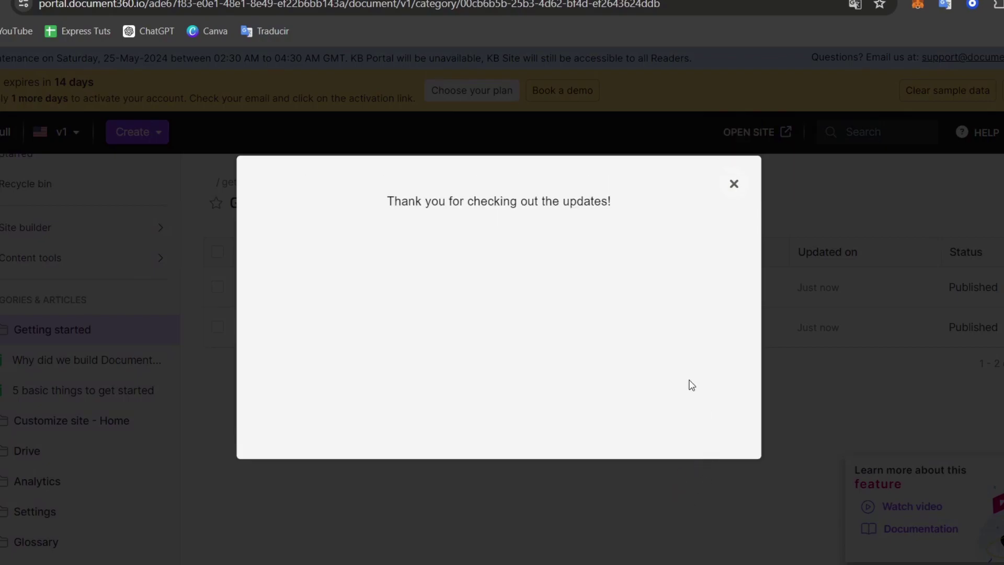
{"action": "left_click", "coordinate": [735, 184]}
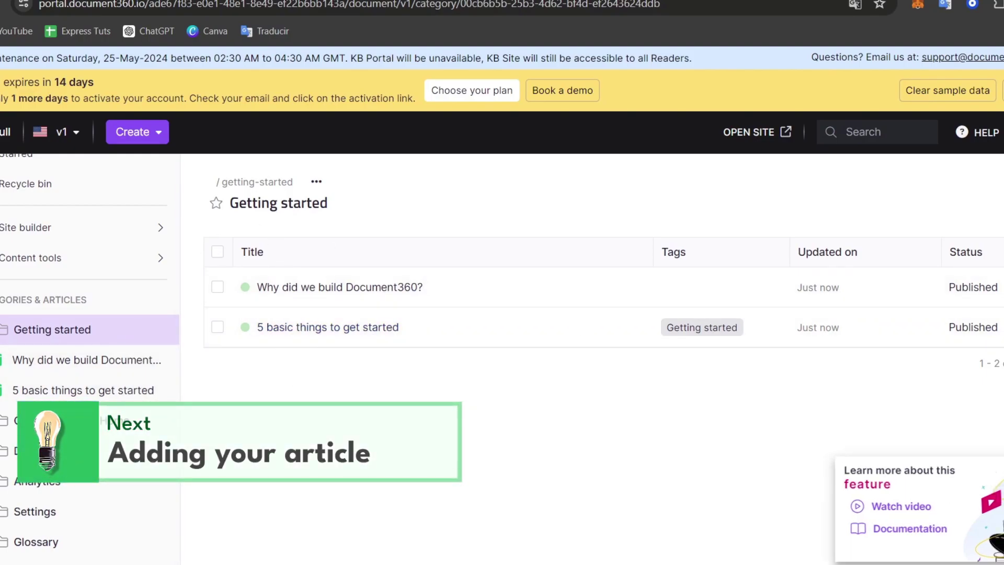
- Browse the 'Why did we build Document360?' and '5 basic things to get started' articles, then open the Dashboard
{"action": "left_click", "coordinate": [414, 291]}
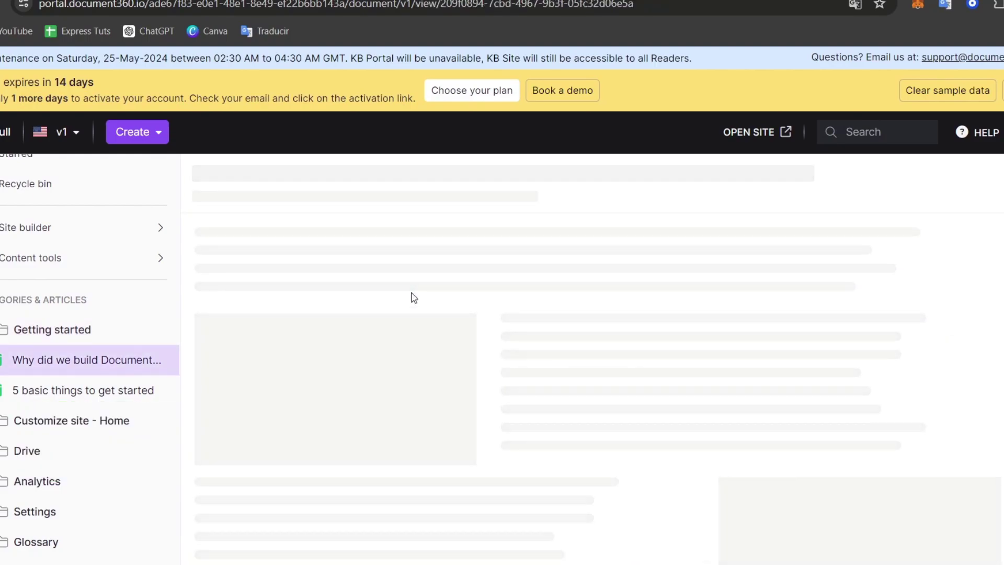
{"action": "scroll", "coordinate": [325, 266], "scroll_direction": "down", "scroll_amount": 6}
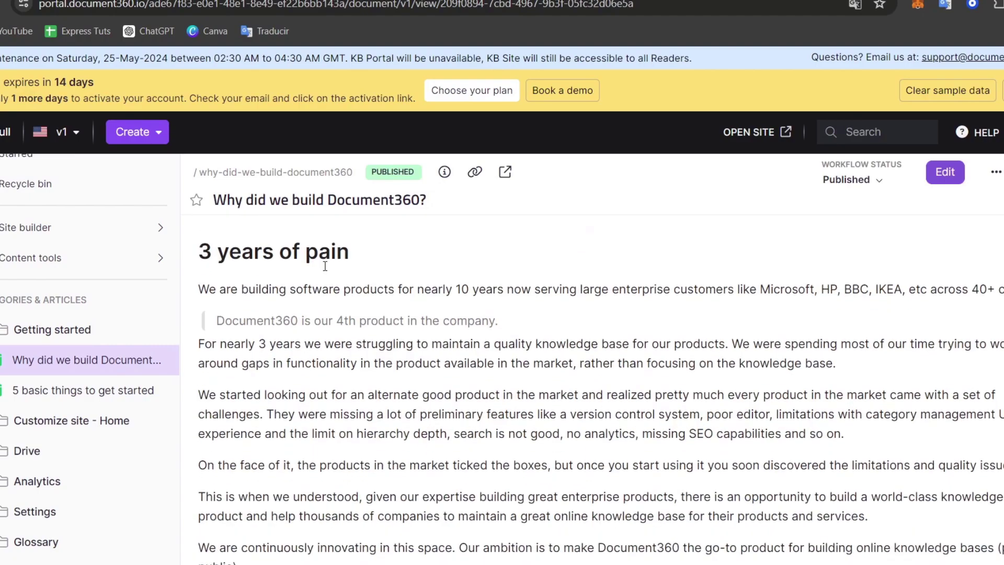
{"action": "left_click", "coordinate": [83, 401]}
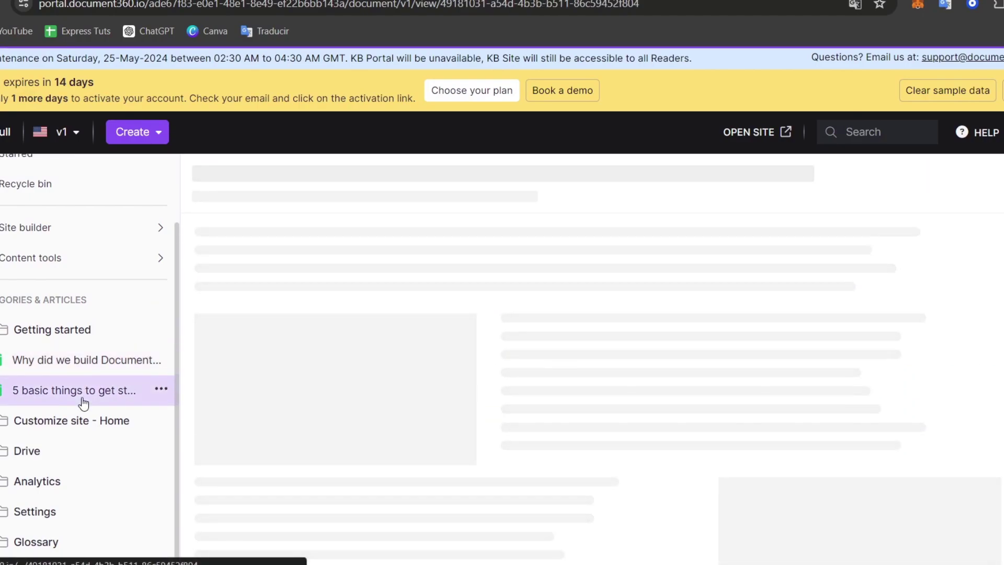
{"action": "scroll", "coordinate": [408, 342], "scroll_direction": "up", "scroll_amount": 5}
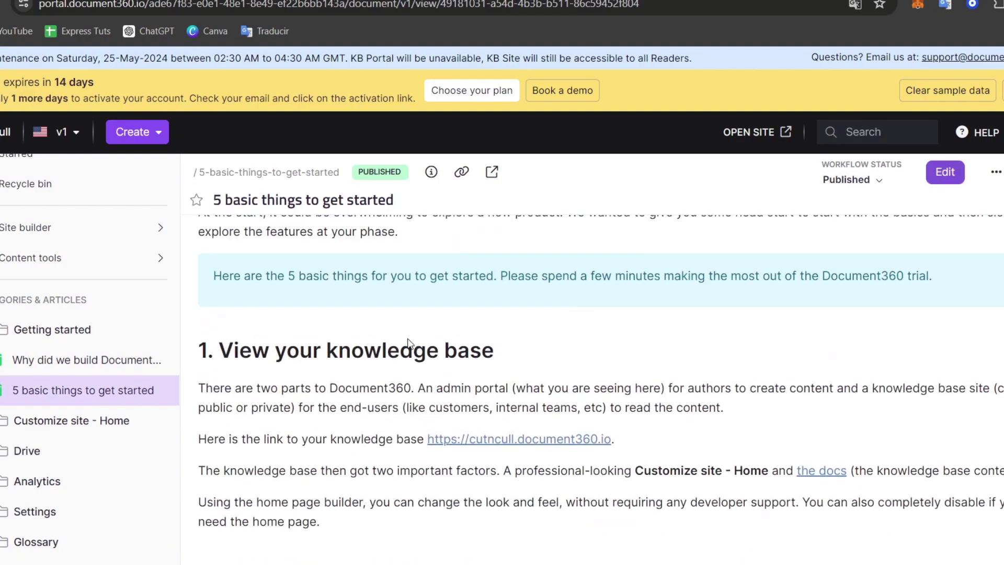
{"action": "scroll", "coordinate": [408, 343], "scroll_direction": "down", "scroll_amount": 8}
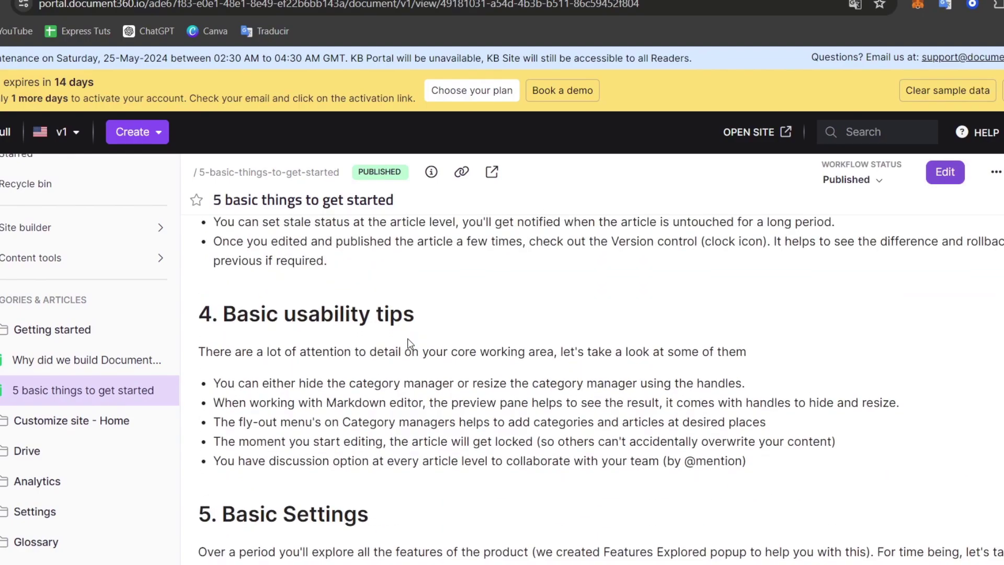
{"action": "scroll", "coordinate": [411, 343], "scroll_direction": "down", "scroll_amount": 4}
{"action": "scroll", "coordinate": [411, 344], "scroll_direction": "up", "scroll_amount": 11}
{"action": "scroll", "coordinate": [80, 302], "scroll_direction": "up", "scroll_amount": 2}
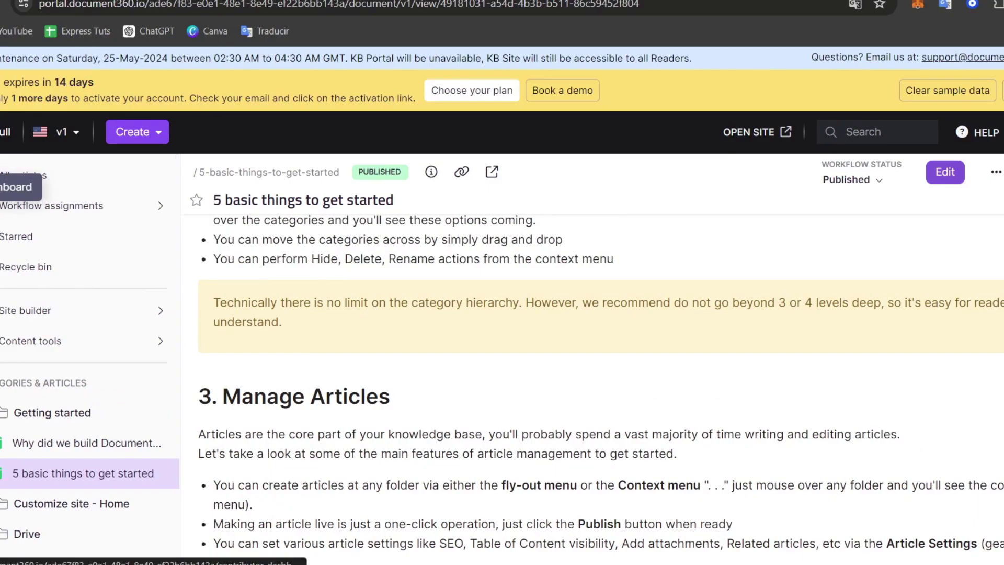
{"action": "left_click", "coordinate": [3, 188]}
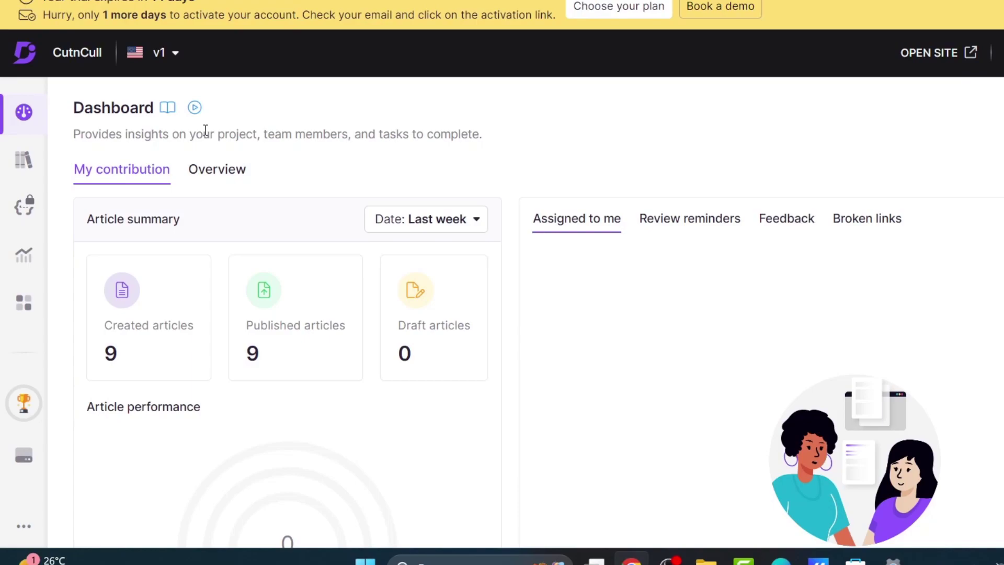
- Go back to Documentation, showing the '5 basic things to get started' article
{"action": "left_click", "coordinate": [24, 161]}
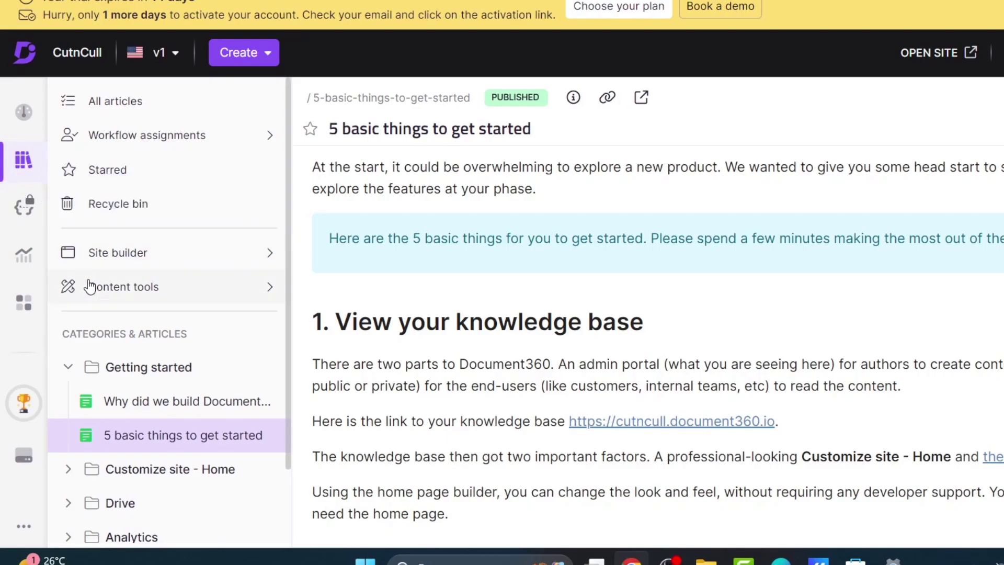
- From the Getting started category tree, start a new article from a template via the + insert menu
{"action": "left_click", "coordinate": [168, 370]}
{"action": "scroll", "coordinate": [105, 325], "scroll_direction": "down", "scroll_amount": 2}
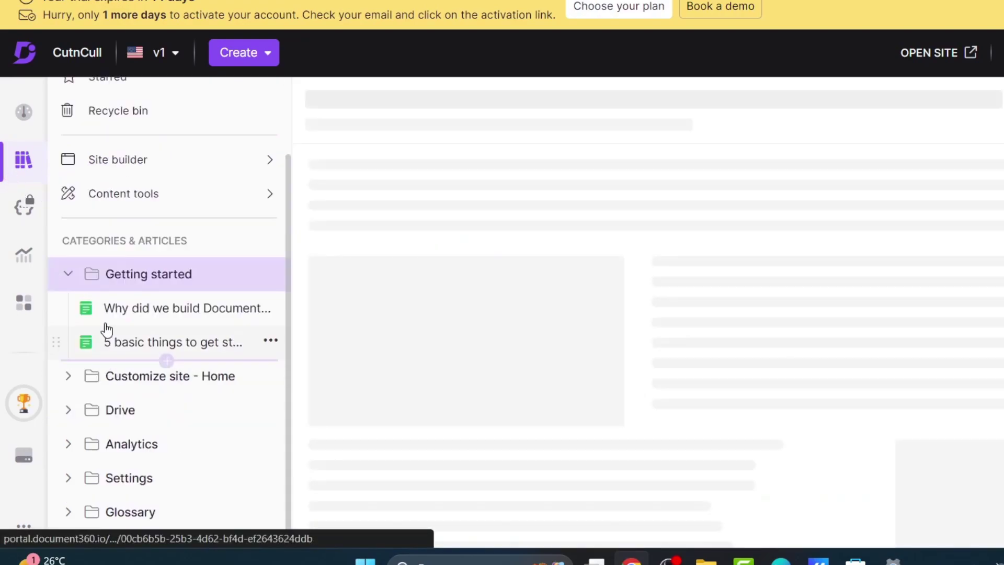
{"action": "left_click", "coordinate": [146, 165]}
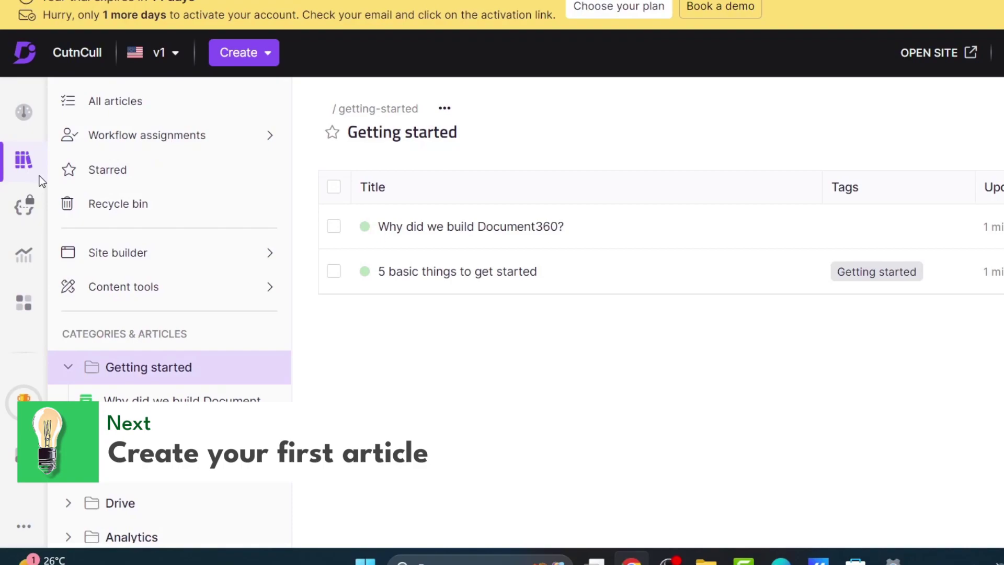
{"action": "scroll", "coordinate": [250, 332], "scroll_direction": "down", "scroll_amount": 2}
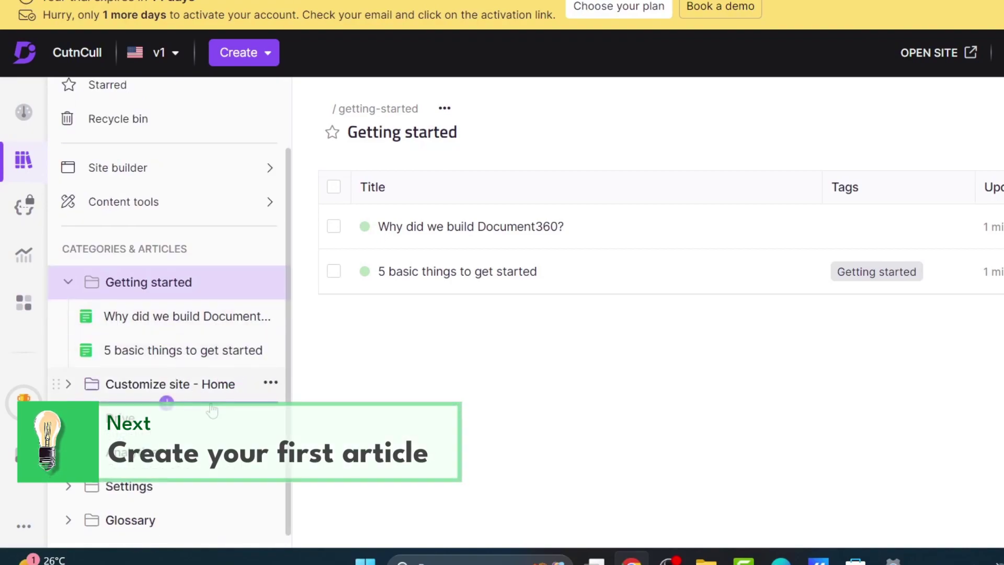
{"action": "scroll", "coordinate": [209, 418], "scroll_direction": "down", "scroll_amount": 1}
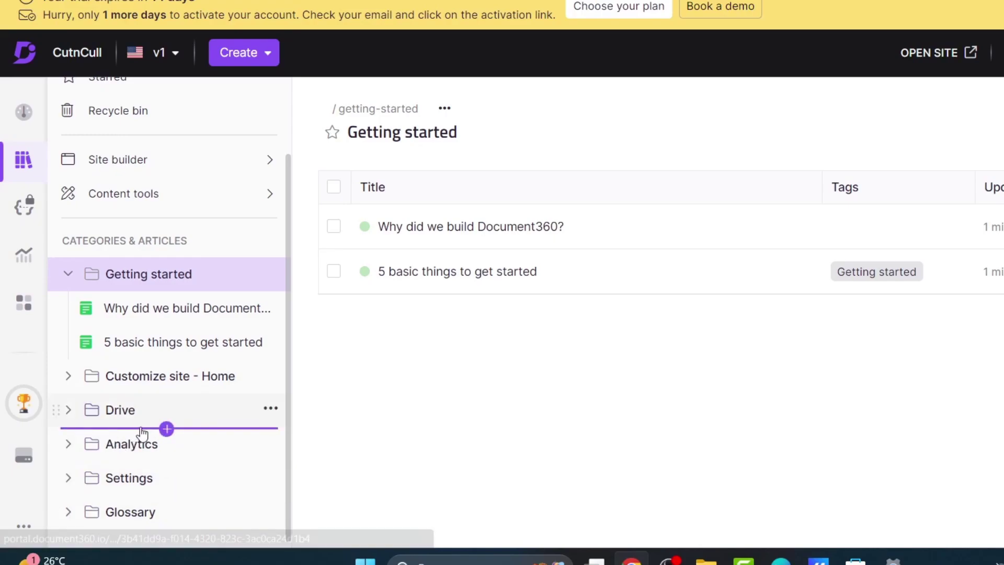
{"action": "left_click", "coordinate": [167, 429]}
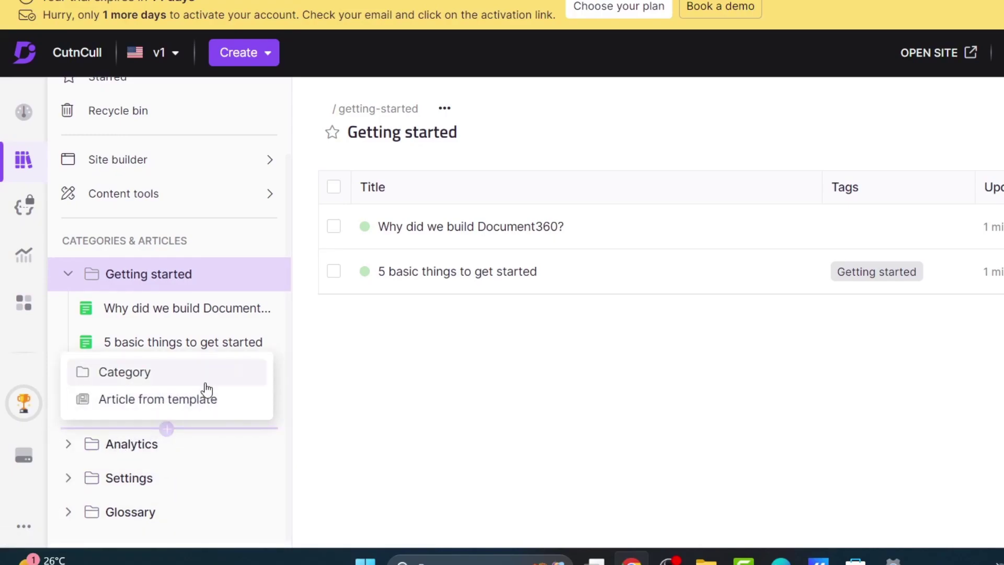
{"action": "left_click", "coordinate": [221, 399]}
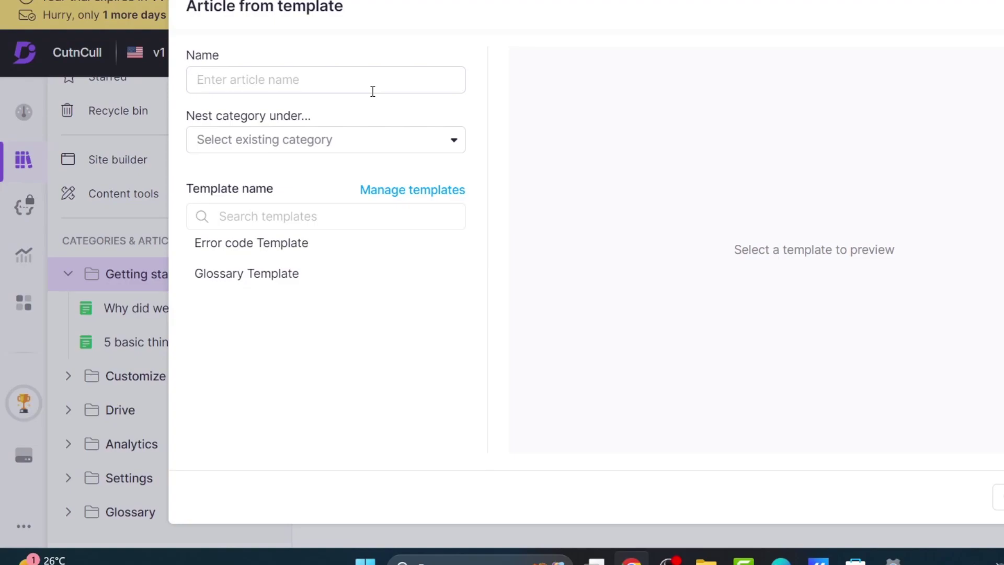
- Name the article 'Installation Guide', nest it under Getting started, and go to Manage templates
{"action": "type", "text": "Install"}
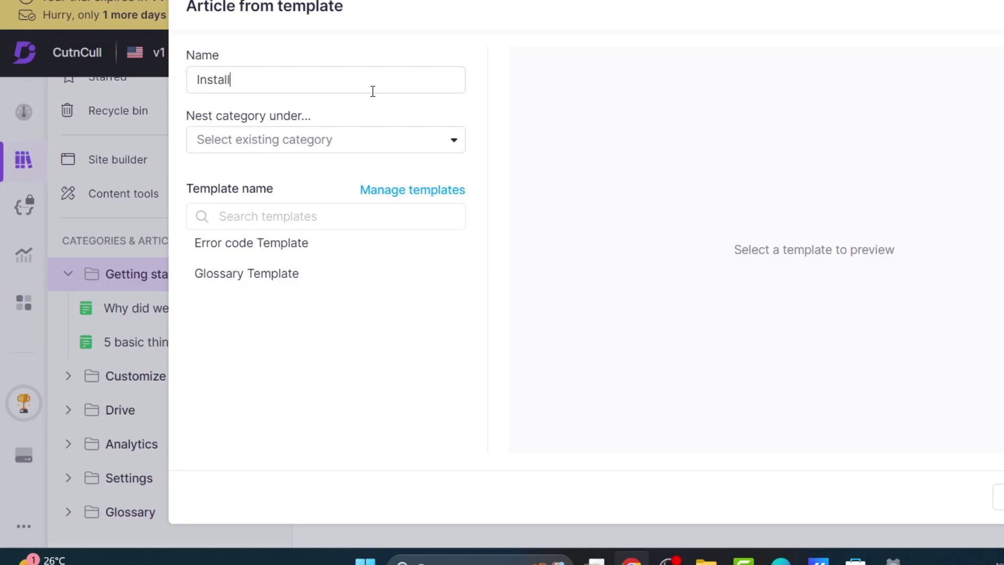
{"action": "type", "text": "ation Guide"}
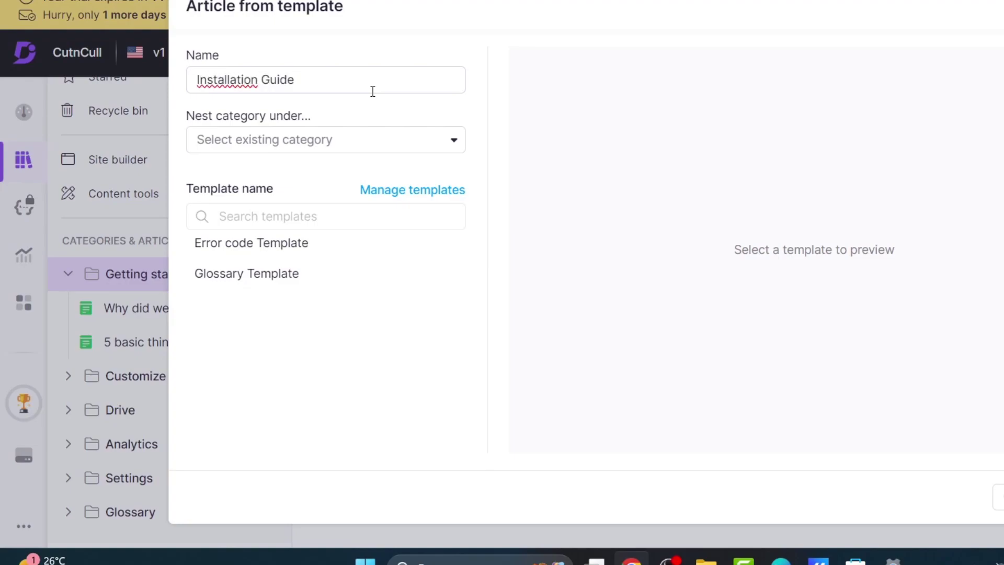
{"action": "left_click", "coordinate": [277, 140]}
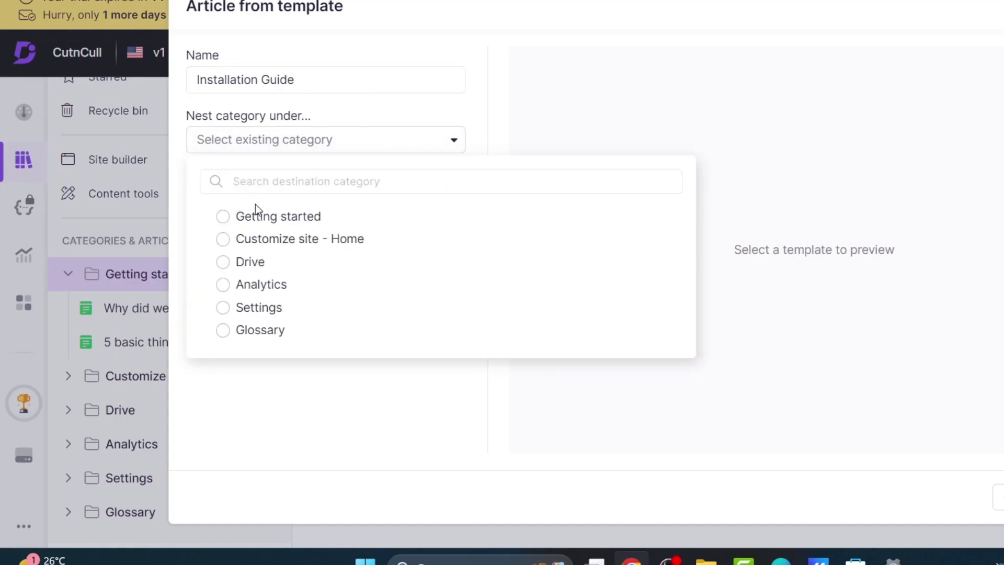
{"action": "left_click", "coordinate": [223, 217]}
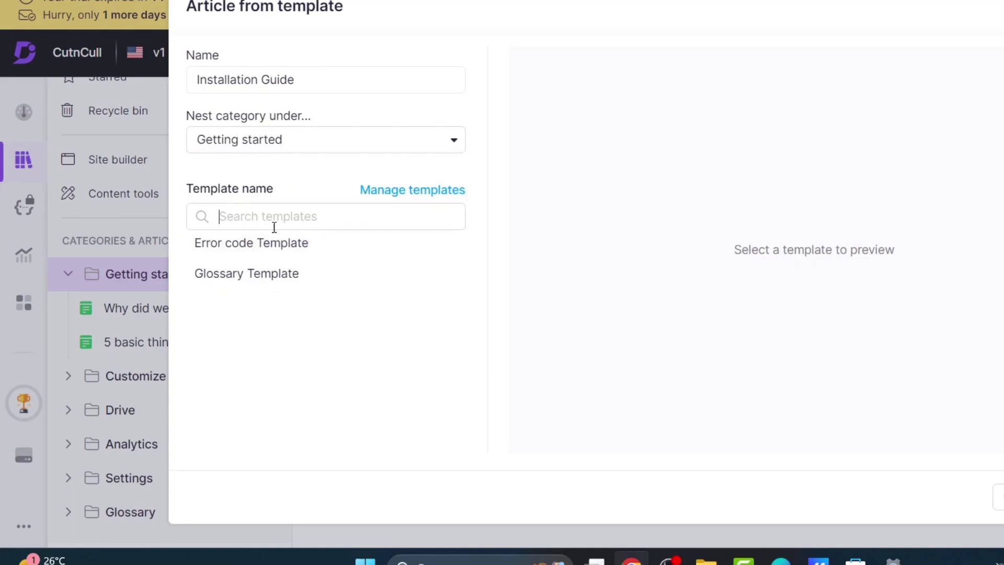
{"action": "left_click", "coordinate": [425, 190]}
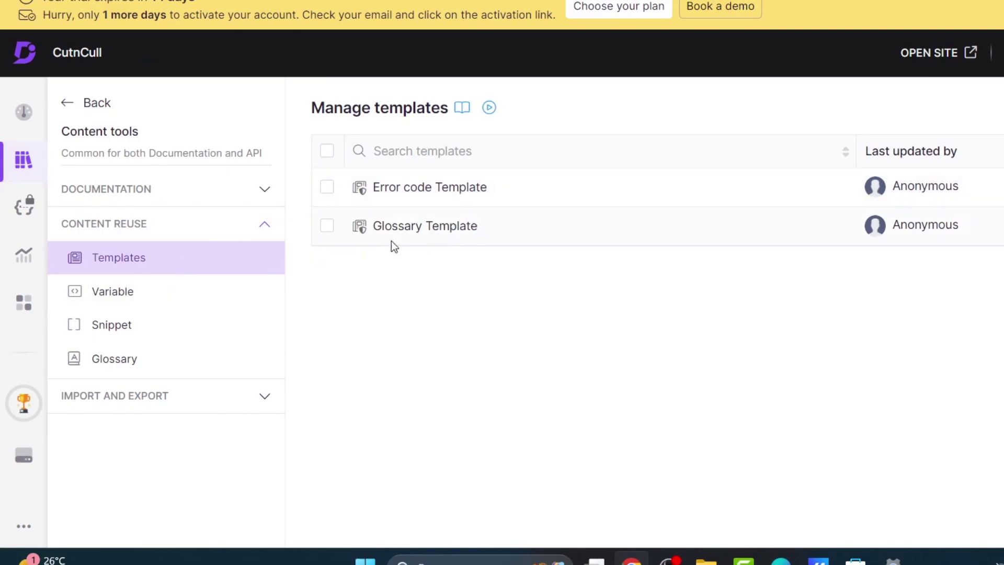
- Go back to the article list and open Understanding - Glossary for editing
{"action": "left_click", "coordinate": [72, 102]}
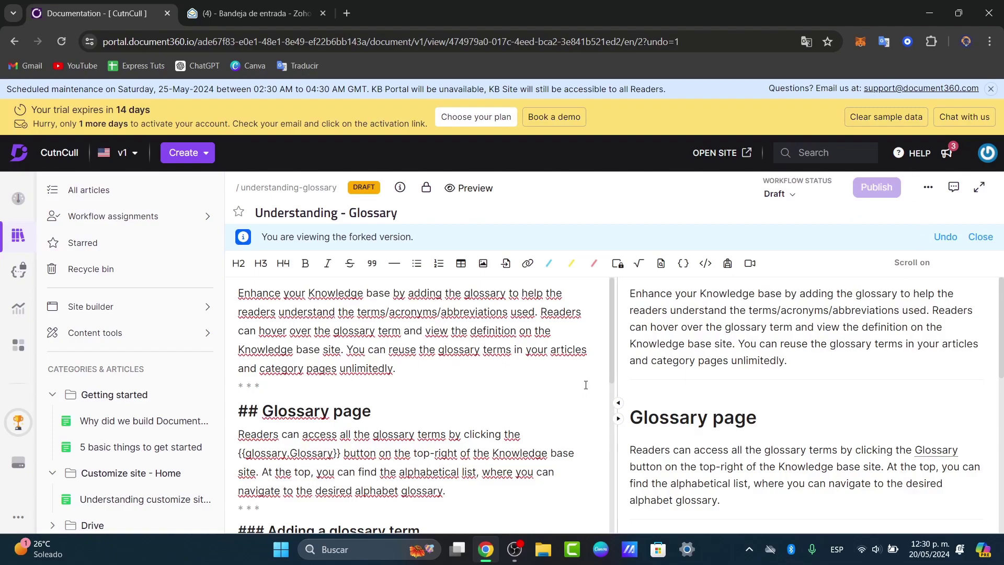
- Read through the Glossary article text, highlighting its intro paragraph and other lines
{"action": "scroll", "coordinate": [502, 376], "scroll_direction": "down", "scroll_amount": 8}
{"action": "scroll", "coordinate": [550, 387], "scroll_direction": "up", "scroll_amount": 5}
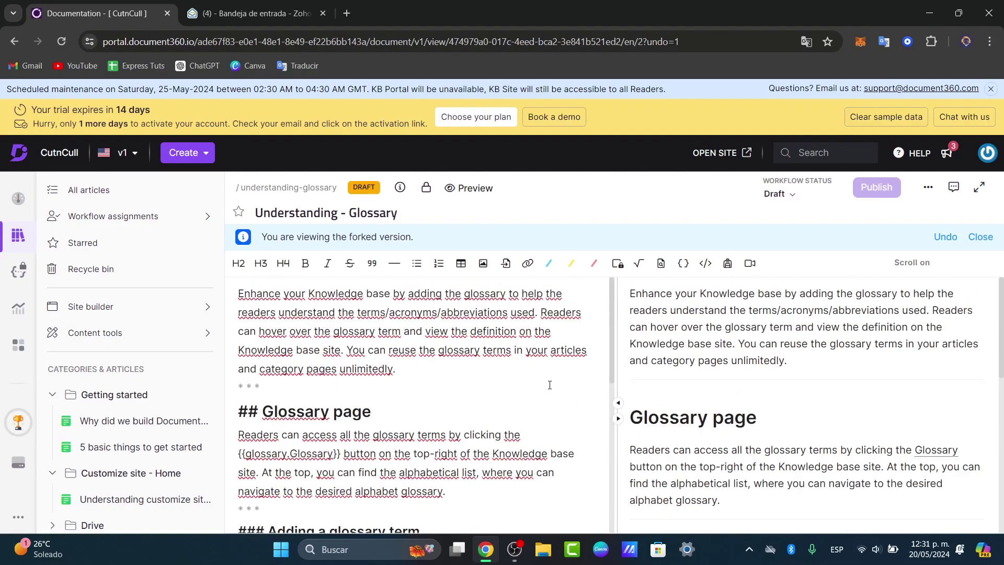
{"action": "left_click_drag", "start_coordinate": [261, 299], "coordinate": [469, 366]}
{"action": "scroll", "coordinate": [461, 371], "scroll_direction": "down", "scroll_amount": 1}
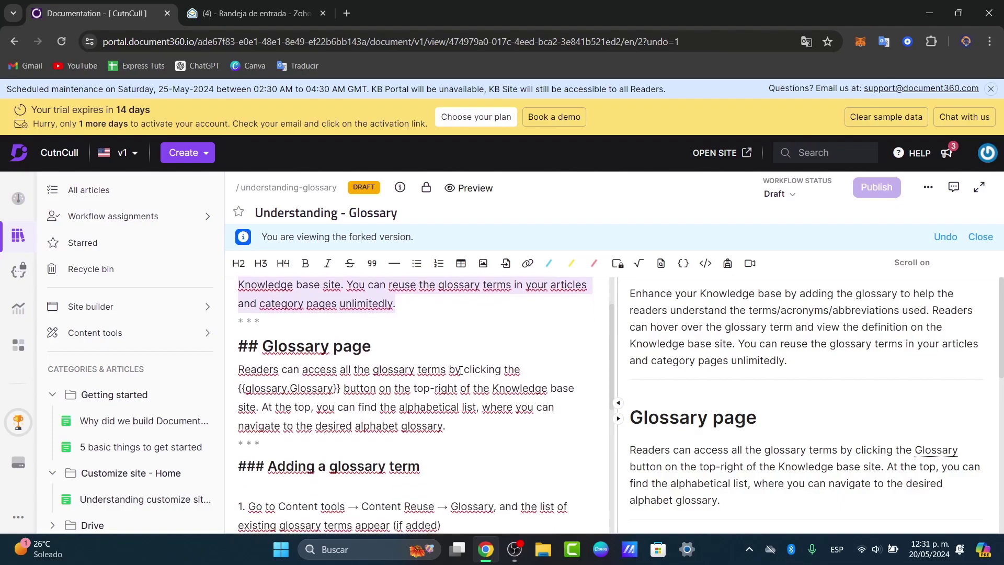
{"action": "left_click", "coordinate": [298, 349]}
{"action": "scroll", "coordinate": [410, 365], "scroll_direction": "down", "scroll_amount": 2}
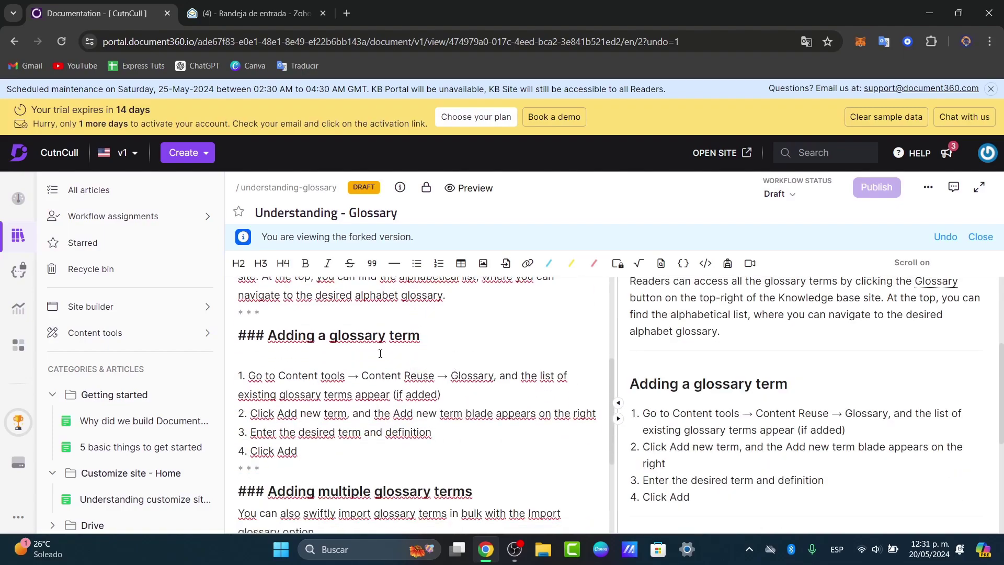
{"action": "left_click_drag", "start_coordinate": [420, 337], "coordinate": [262, 343]}
{"action": "scroll", "coordinate": [527, 349], "scroll_direction": "down", "scroll_amount": 2}
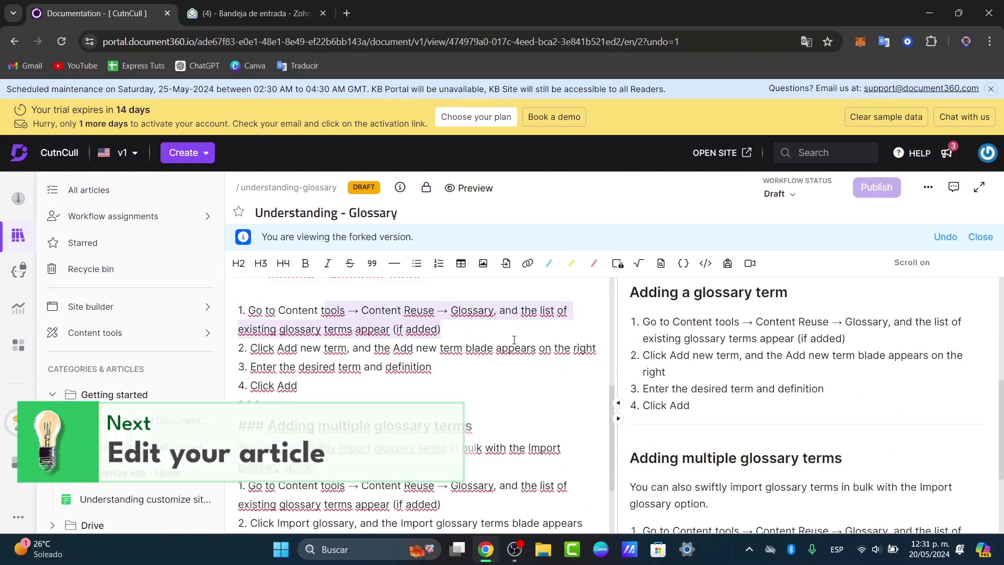
{"action": "scroll", "coordinate": [527, 349], "scroll_direction": "down", "scroll_amount": 1}
{"action": "left_click_drag", "start_coordinate": [340, 354], "coordinate": [510, 356]}
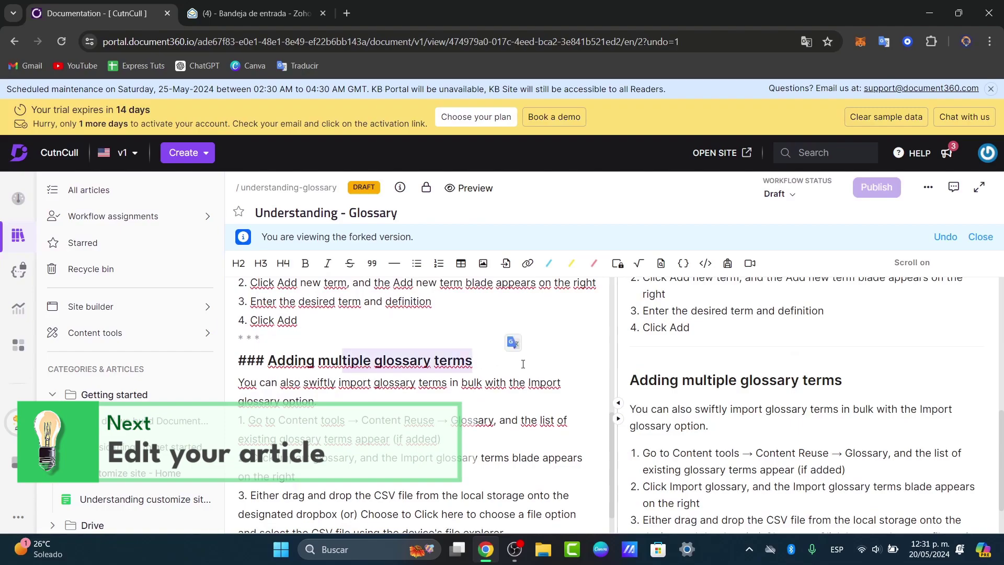
{"action": "scroll", "coordinate": [523, 364], "scroll_direction": "down", "scroll_amount": 1}
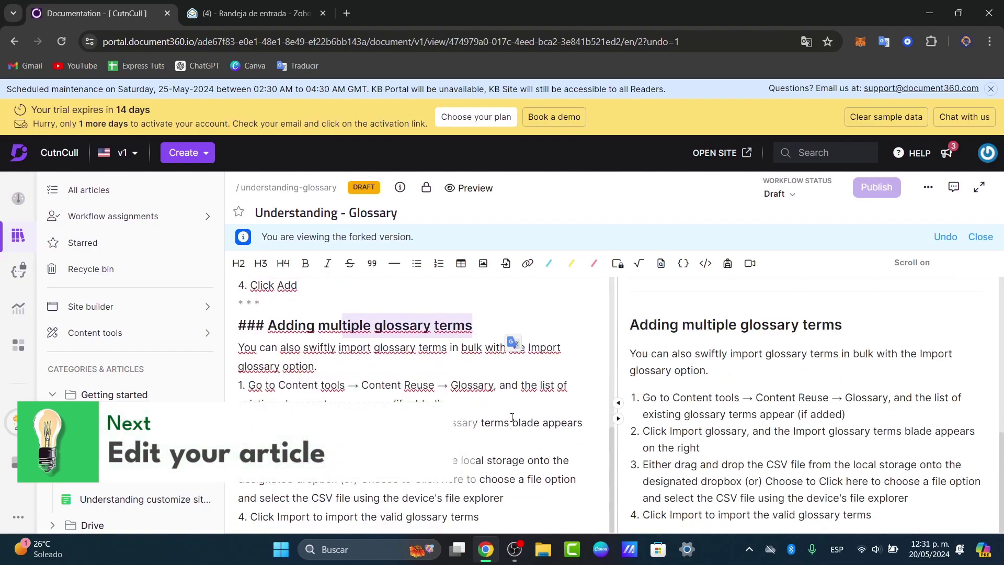
{"action": "scroll", "coordinate": [510, 416], "scroll_direction": "up", "scroll_amount": 7}
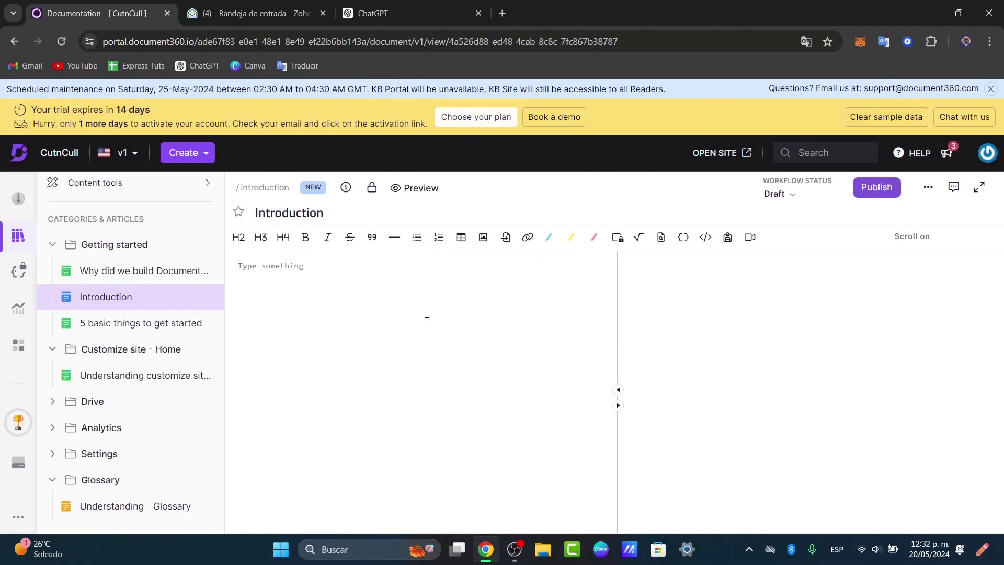
- Paste the introduction text and make 'Getting Started with Document360' a level-2 heading
{"action": "key", "text": "ctrl+v"}
{"action": "scroll", "coordinate": [426, 321], "scroll_direction": "up", "scroll_amount": 10}
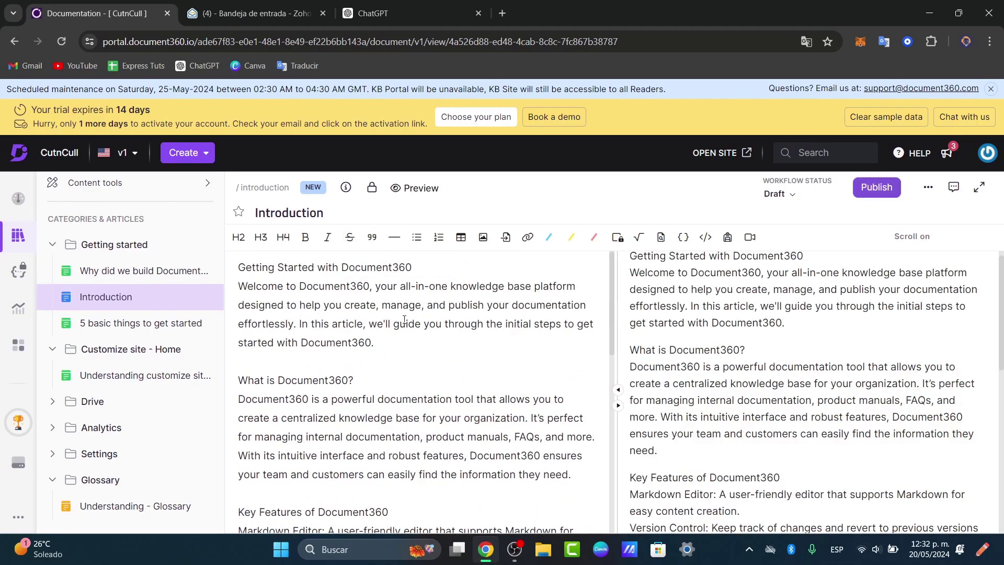
{"action": "triple_click", "coordinate": [328, 261]}
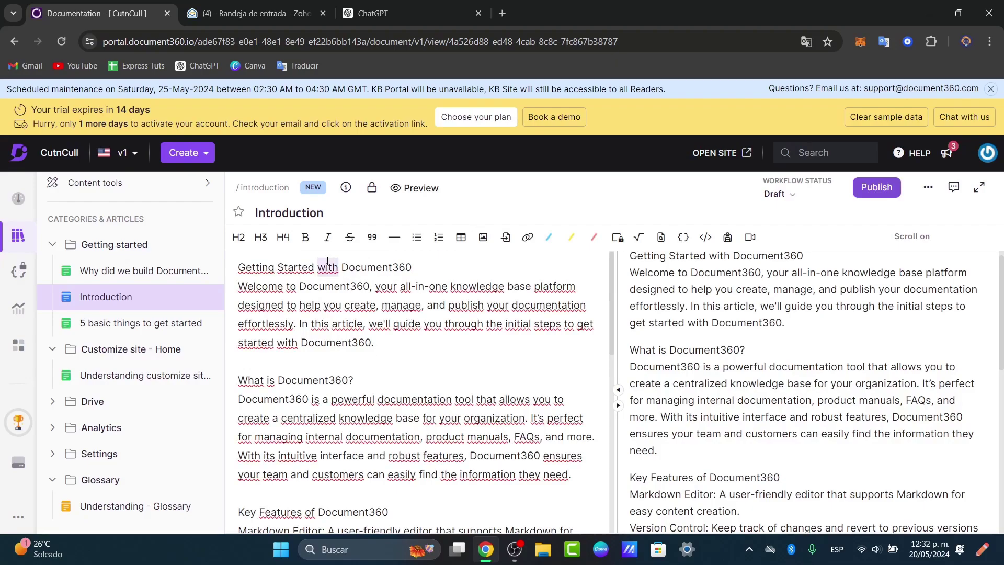
{"action": "left_click", "coordinate": [327, 261]}
{"action": "triple_click", "coordinate": [328, 261]}
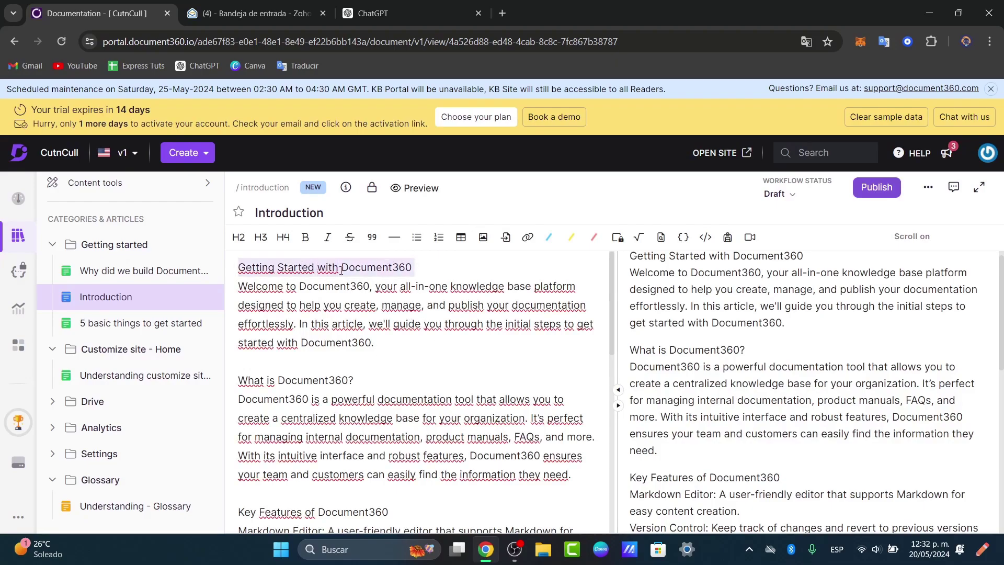
{"action": "left_click", "coordinate": [238, 237]}
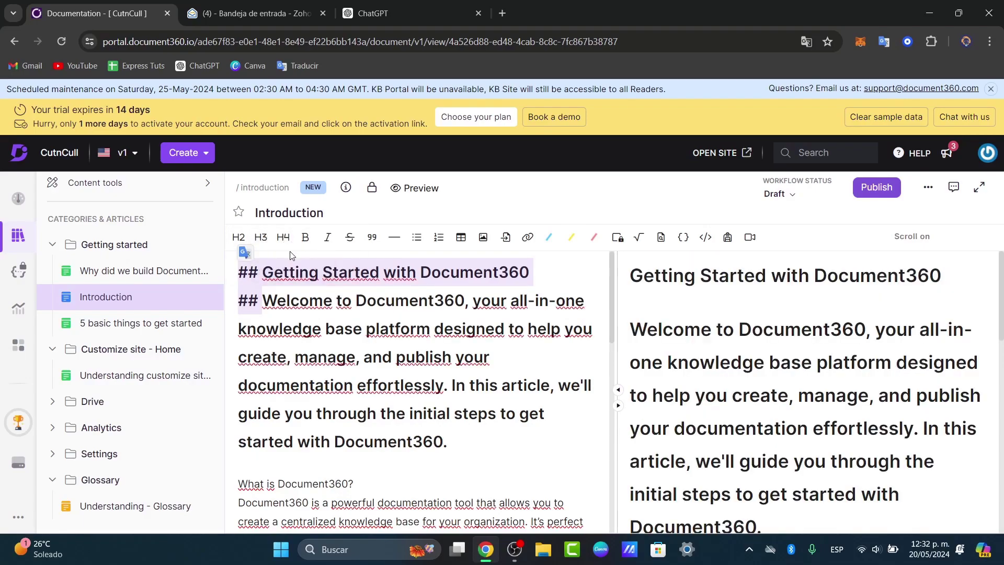
{"action": "key", "text": "ctrl+z"}
{"action": "left_click", "coordinate": [447, 267]}
{"action": "key", "text": "Return"}
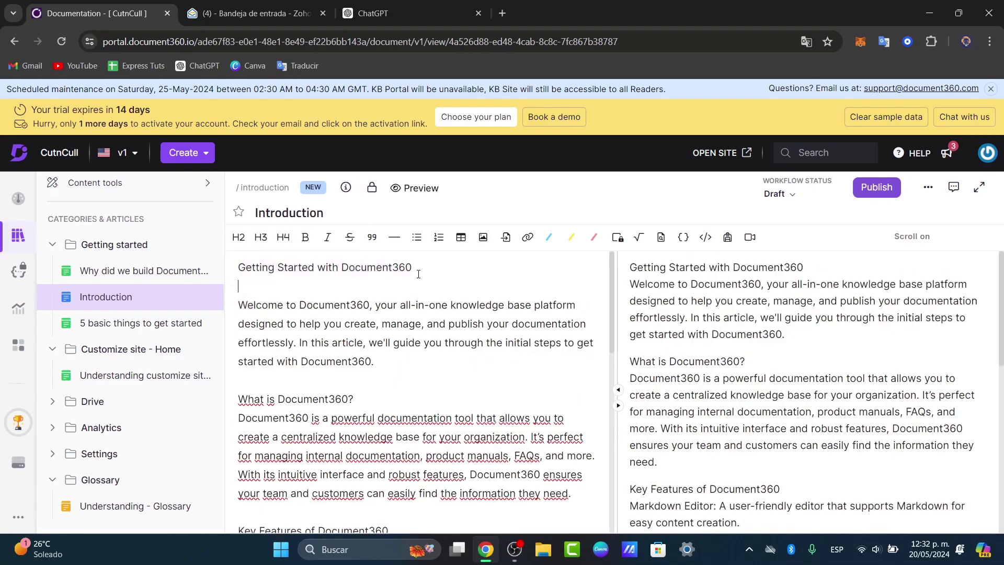
{"action": "triple_click", "coordinate": [296, 267]}
{"action": "left_click", "coordinate": [244, 270]}
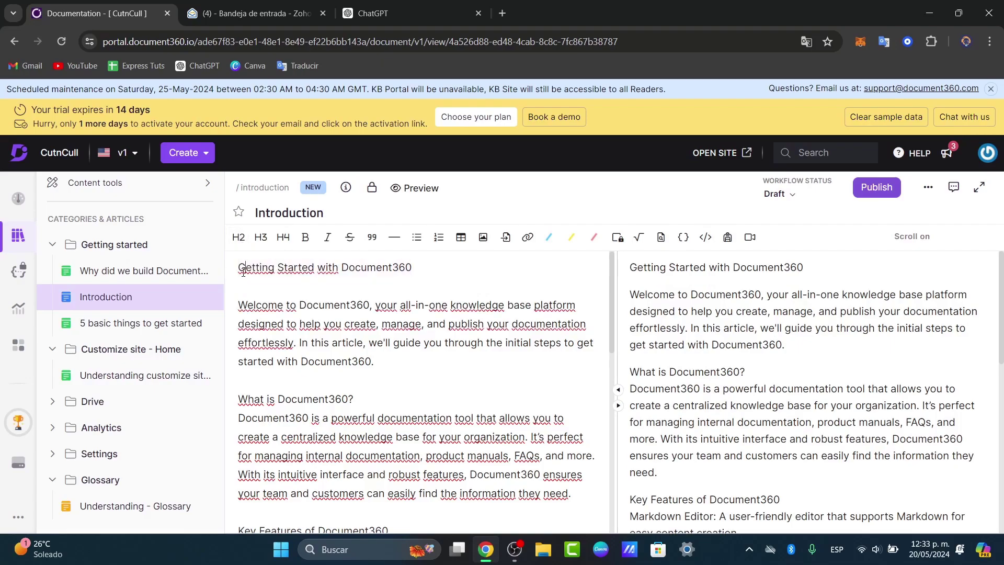
{"action": "left_click", "coordinate": [238, 237]}
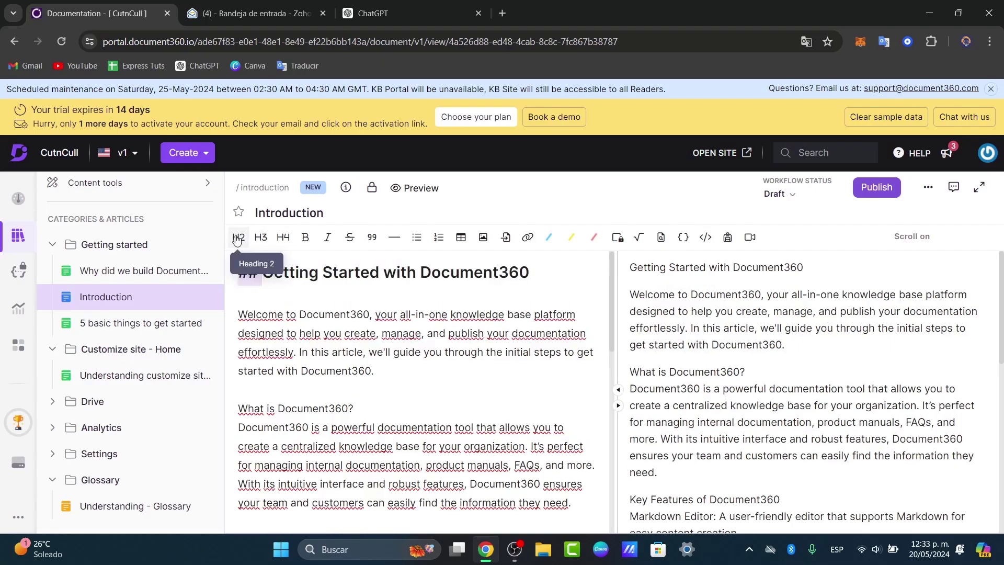
{"action": "left_click", "coordinate": [252, 300]}
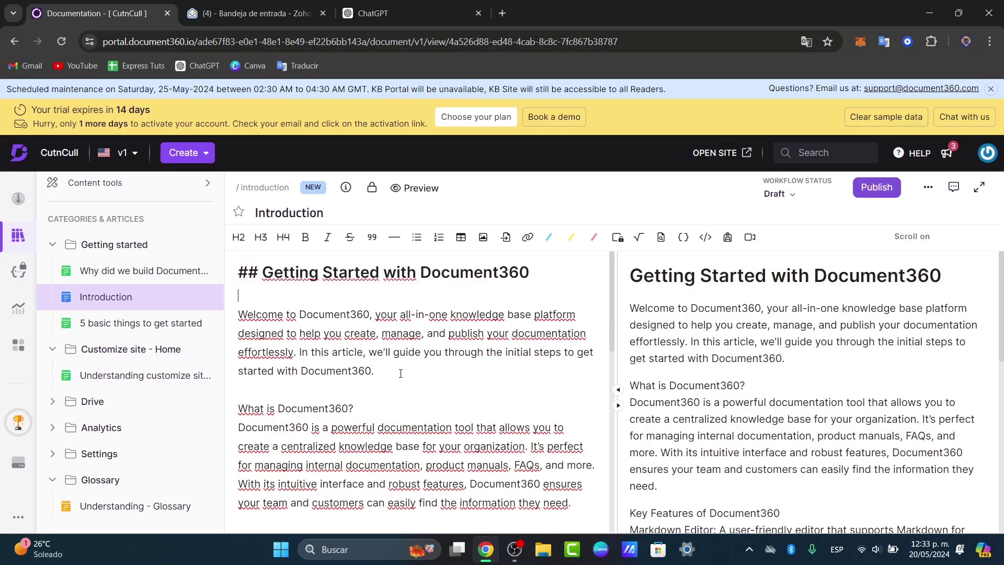
- Make 'What is Document360?' and 'Key Features of Document360' level-3 headings
{"action": "scroll", "coordinate": [249, 363], "scroll_direction": "down", "scroll_amount": 1}
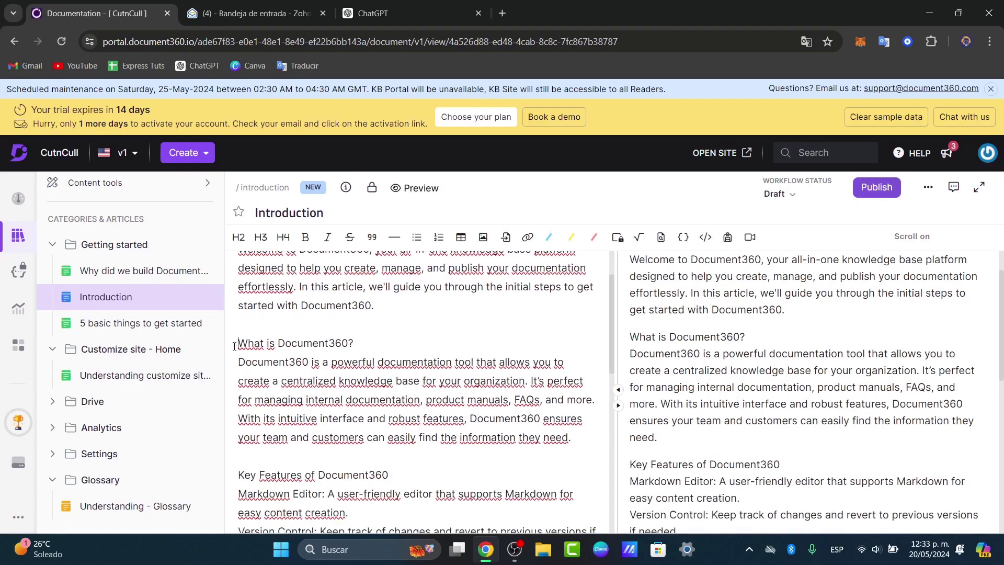
{"action": "left_click", "coordinate": [260, 237]}
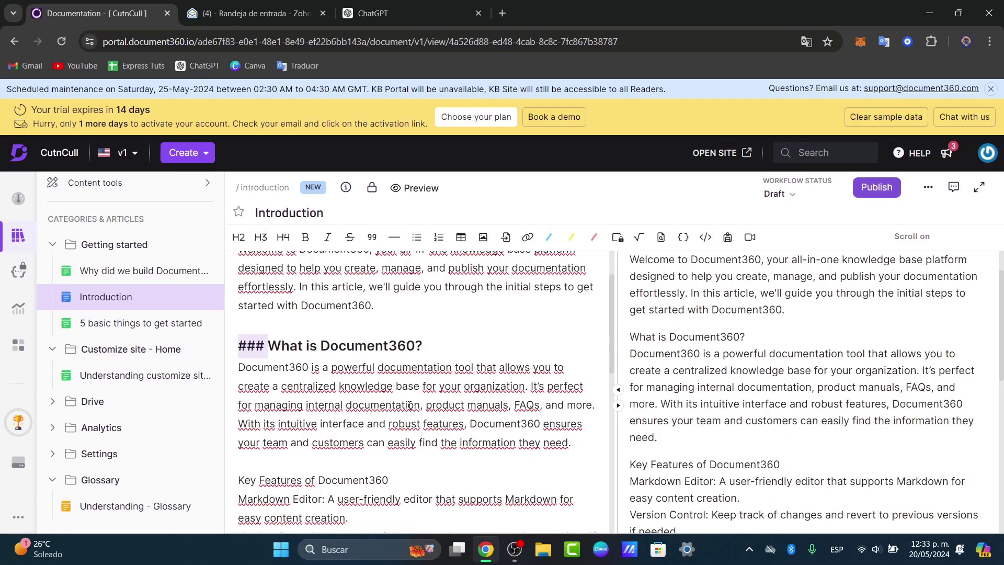
{"action": "left_click", "coordinate": [231, 476]}
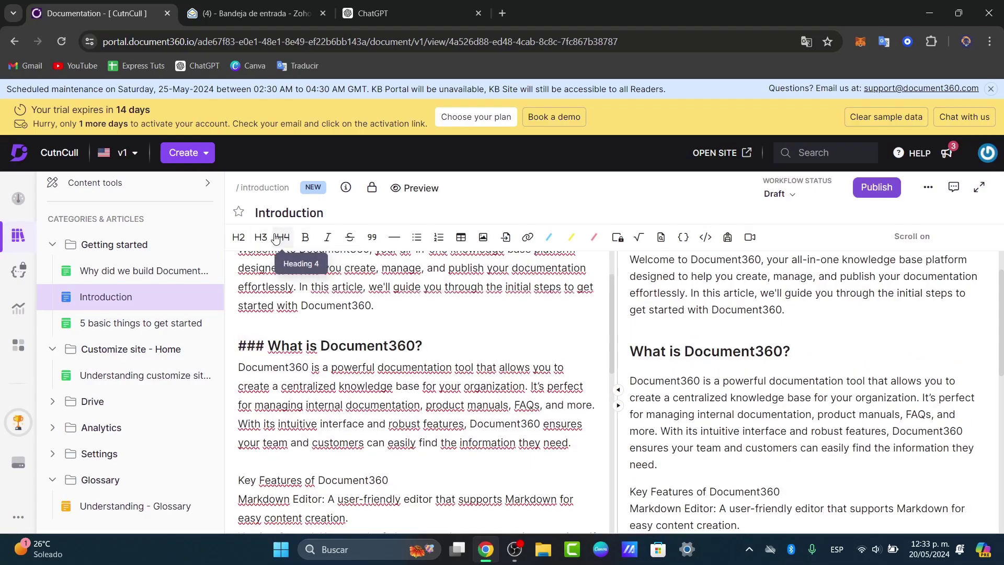
{"action": "left_click", "coordinate": [260, 237]}
- Make 'Getting Started' and 'Dashboard Overview' level-4 headings
{"action": "scroll", "coordinate": [373, 456], "scroll_direction": "down", "scroll_amount": 2}
{"action": "scroll", "coordinate": [372, 457], "scroll_direction": "down", "scroll_amount": 1}
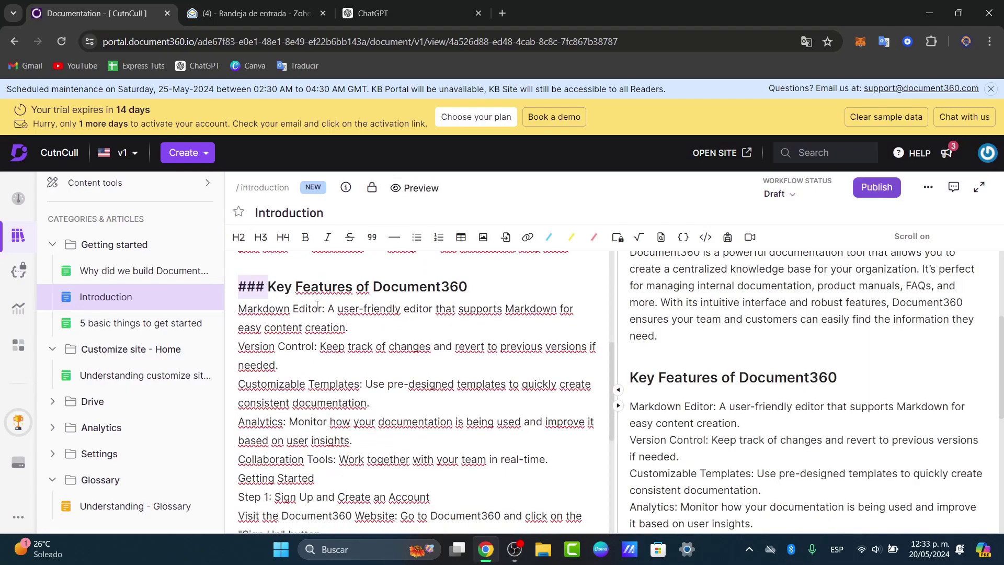
{"action": "scroll", "coordinate": [282, 370], "scroll_direction": "down", "scroll_amount": 2}
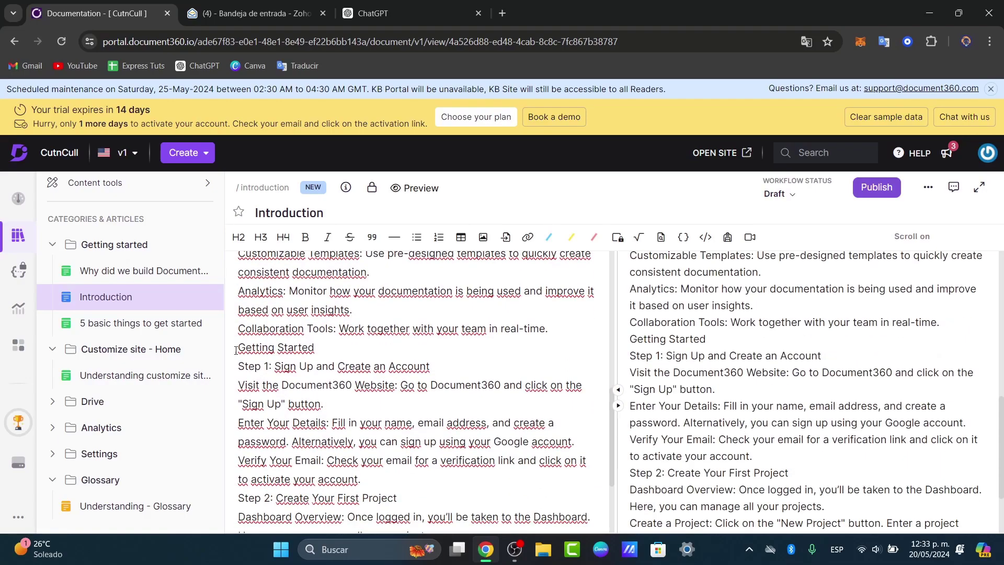
{"action": "left_click", "coordinate": [238, 347]}
{"action": "left_click", "coordinate": [283, 237]}
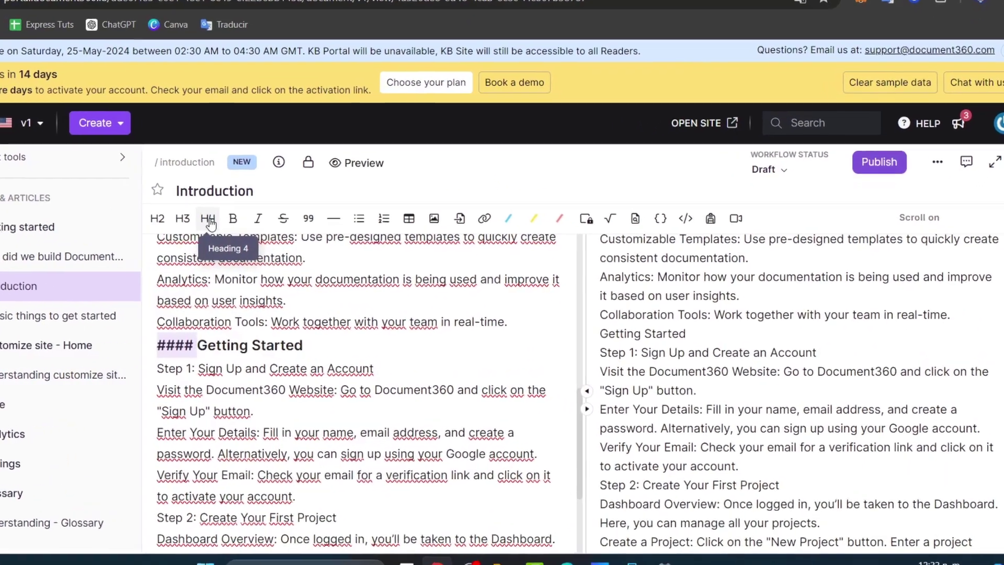
{"action": "scroll", "coordinate": [217, 395], "scroll_direction": "down", "scroll_amount": 3}
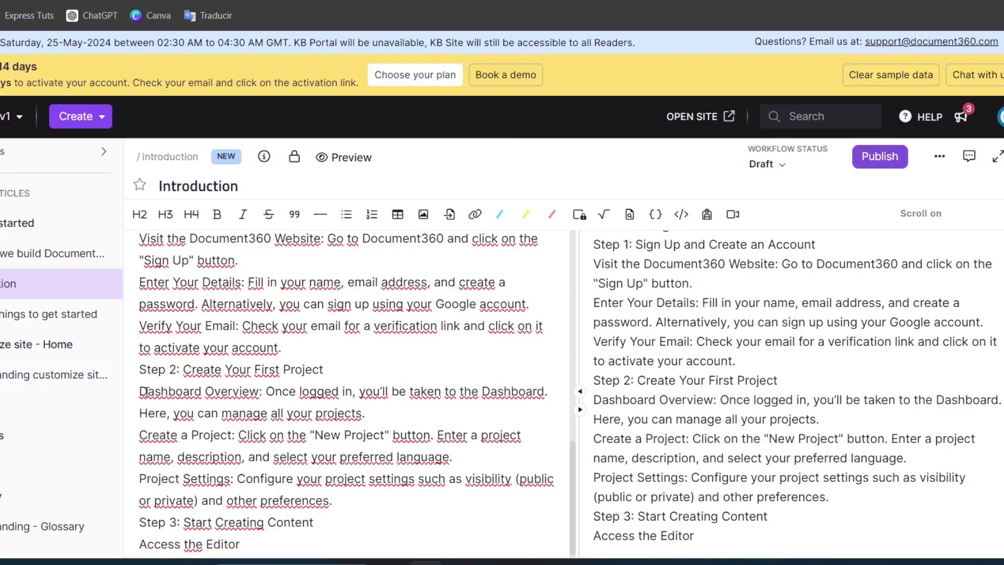
{"action": "left_click", "coordinate": [191, 215]}
{"action": "scroll", "coordinate": [248, 441], "scroll_direction": "up", "scroll_amount": 4}
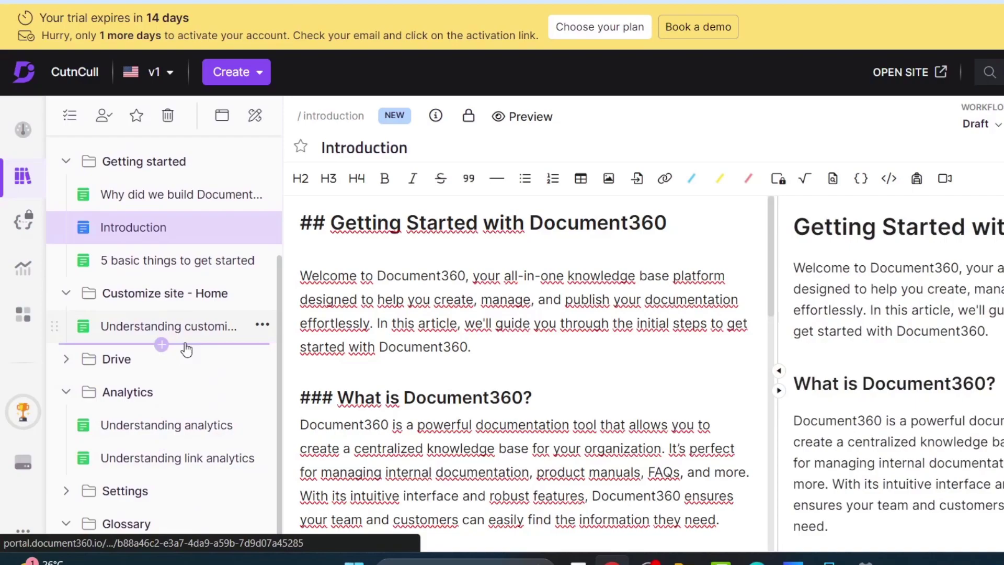
- Browse the customize site Home, Project admin settings, Knowledge base site settings and Why did we build Document360? articles
{"action": "left_click", "coordinate": [198, 328]}
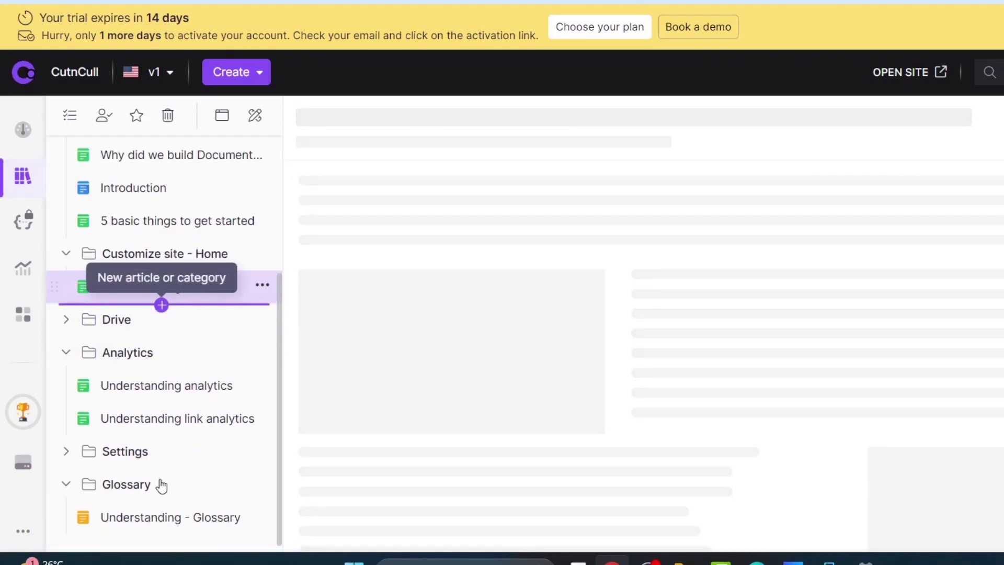
{"action": "left_click", "coordinate": [66, 450]}
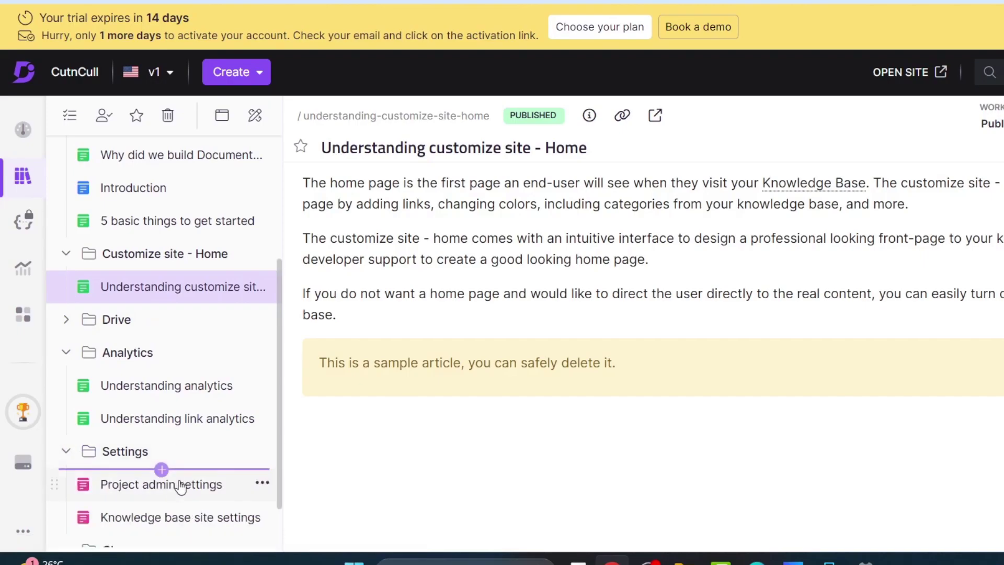
{"action": "left_click", "coordinate": [181, 486]}
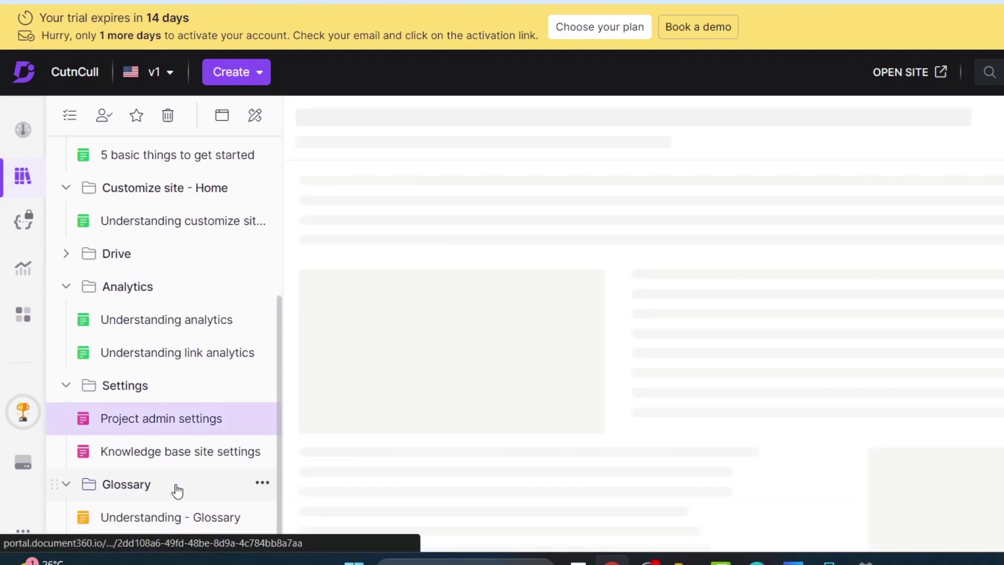
{"action": "left_click", "coordinate": [167, 456]}
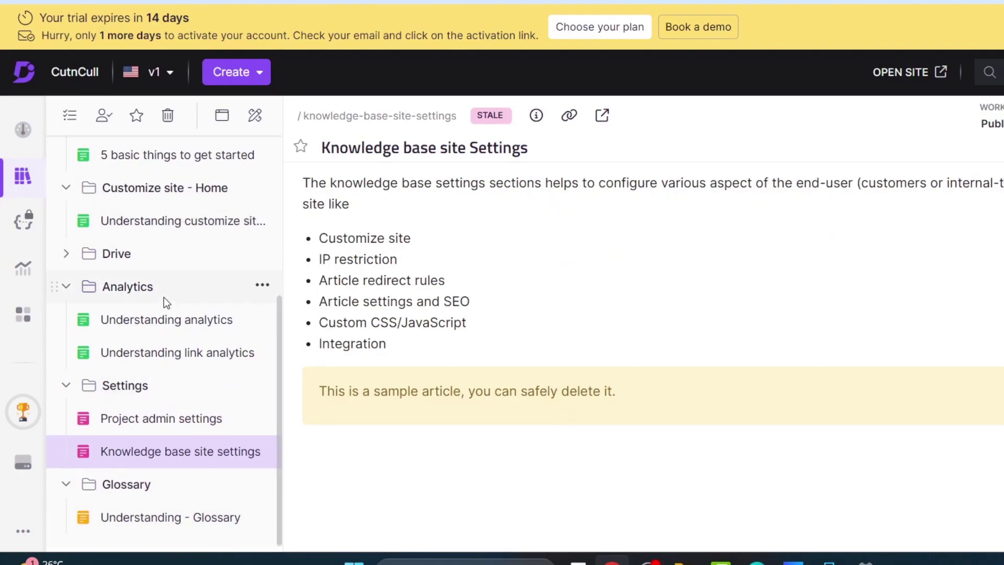
{"action": "scroll", "coordinate": [164, 297], "scroll_direction": "up", "scroll_amount": 5}
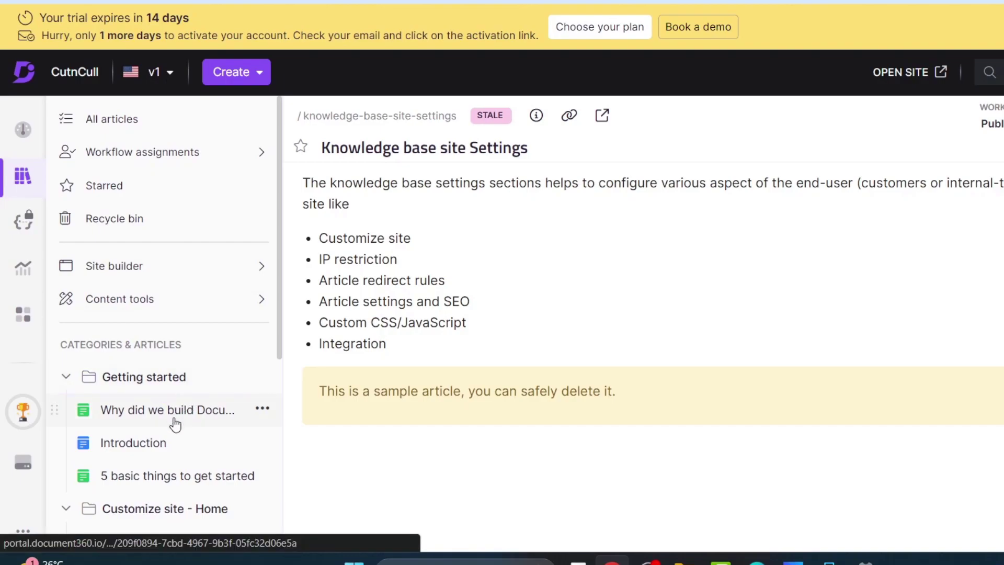
{"action": "left_click", "coordinate": [175, 410]}
{"action": "scroll", "coordinate": [176, 425], "scroll_direction": "down", "scroll_amount": 4}
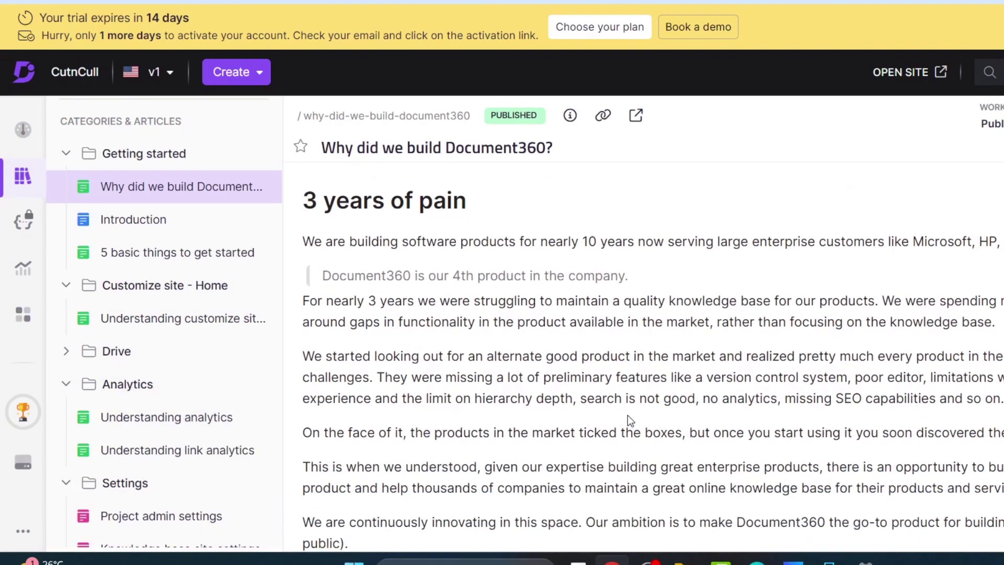
{"action": "scroll", "coordinate": [629, 420], "scroll_direction": "down", "scroll_amount": 6}
{"action": "scroll", "coordinate": [631, 413], "scroll_direction": "up", "scroll_amount": 8}
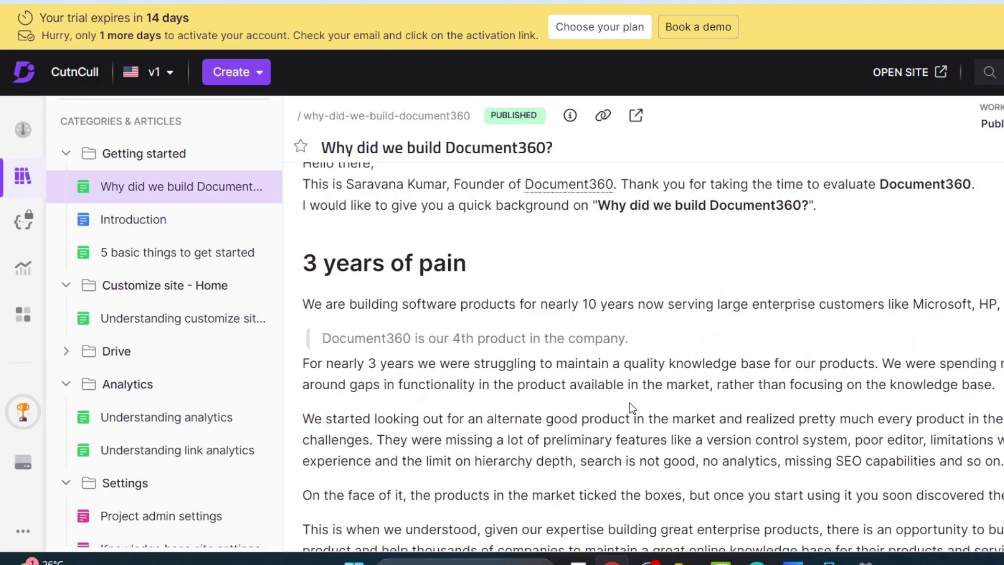
{"action": "scroll", "coordinate": [164, 400], "scroll_direction": "down", "scroll_amount": 2}
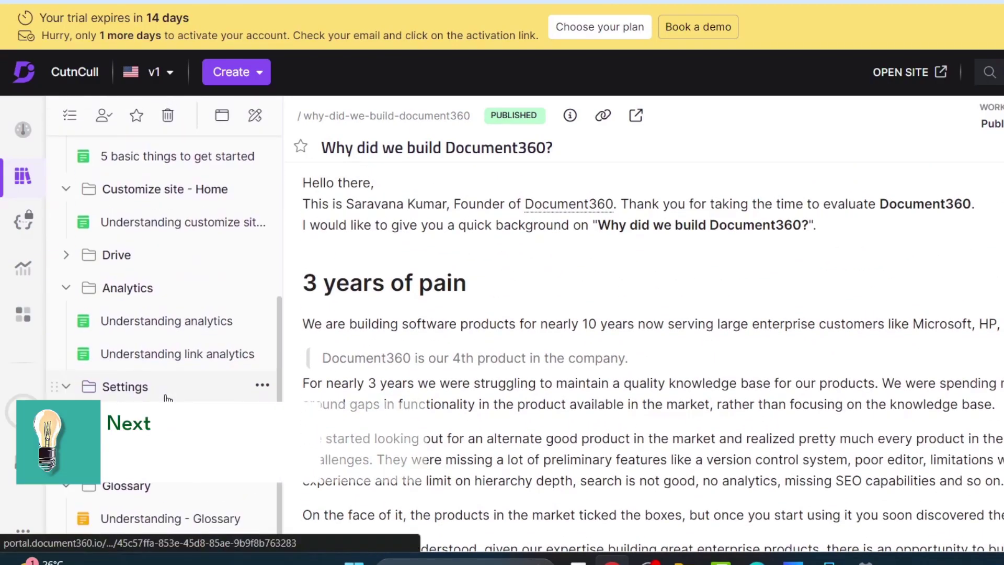
- Open Understanding - Glossary and add an empty line after the Glossary page divider
{"action": "left_click", "coordinate": [154, 518]}
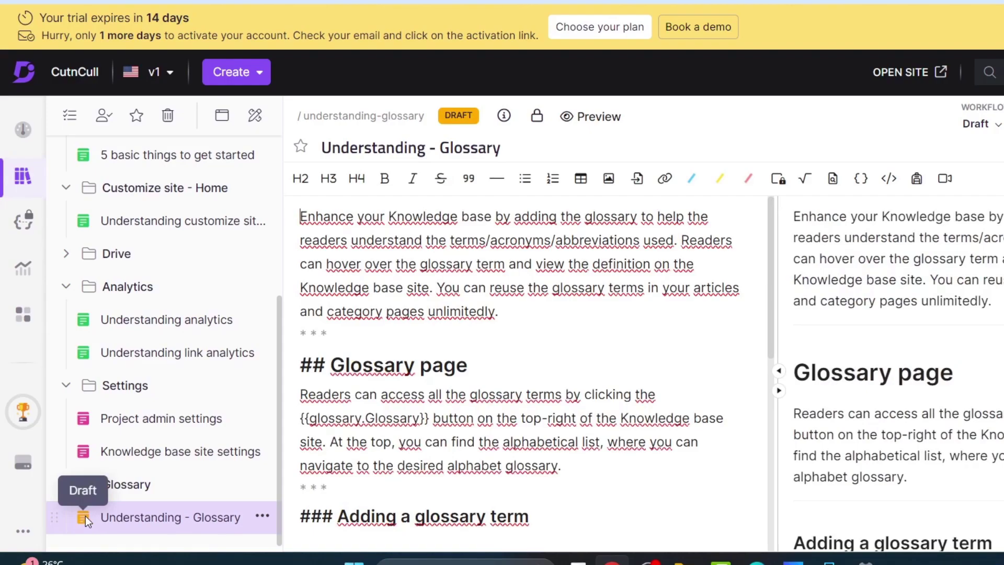
{"action": "scroll", "coordinate": [659, 333], "scroll_direction": "down", "scroll_amount": 8}
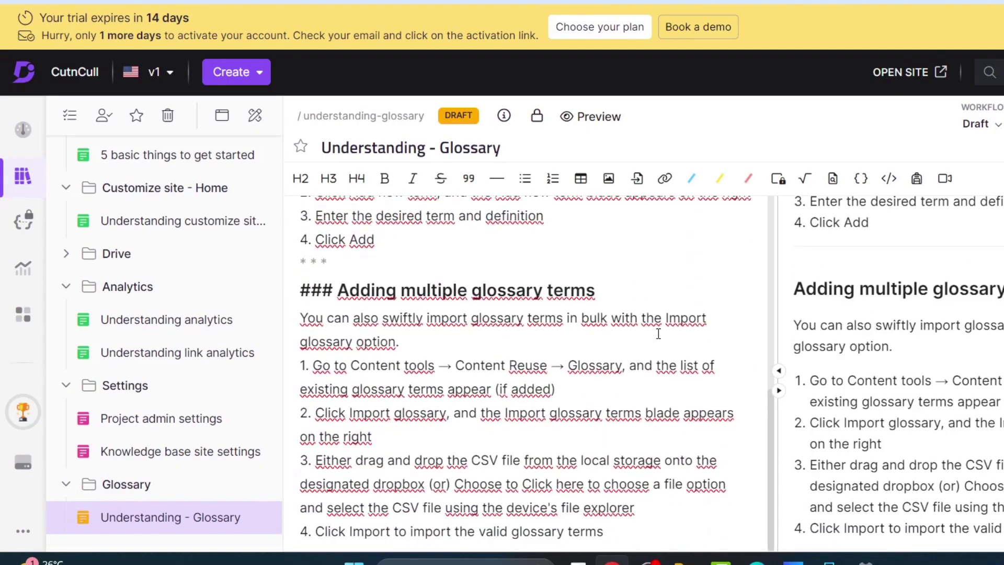
{"action": "scroll", "coordinate": [658, 332], "scroll_direction": "up", "scroll_amount": 8}
{"action": "scroll", "coordinate": [606, 404], "scroll_direction": "down", "scroll_amount": 1}
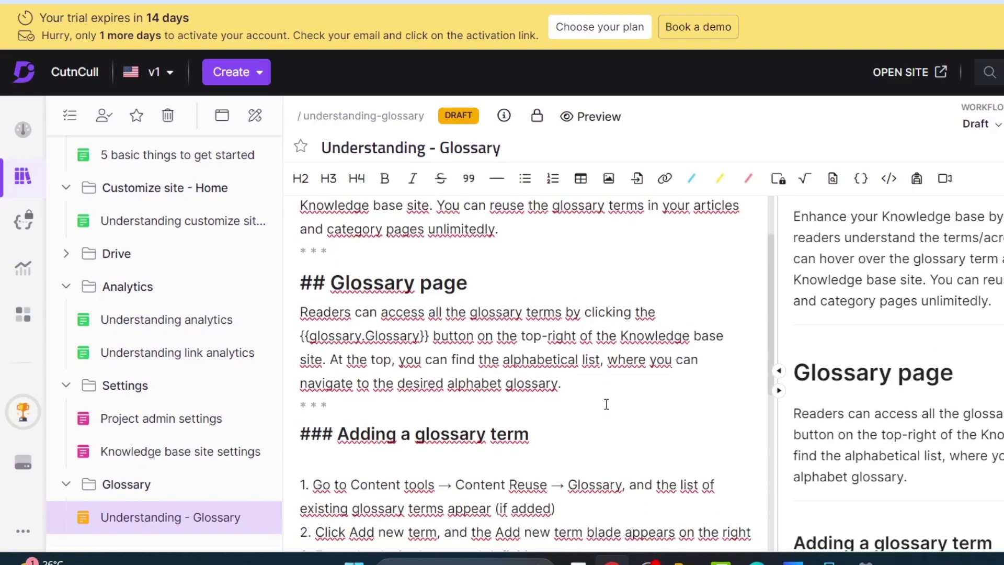
{"action": "left_click", "coordinate": [578, 409]}
{"action": "key", "text": "Return"}
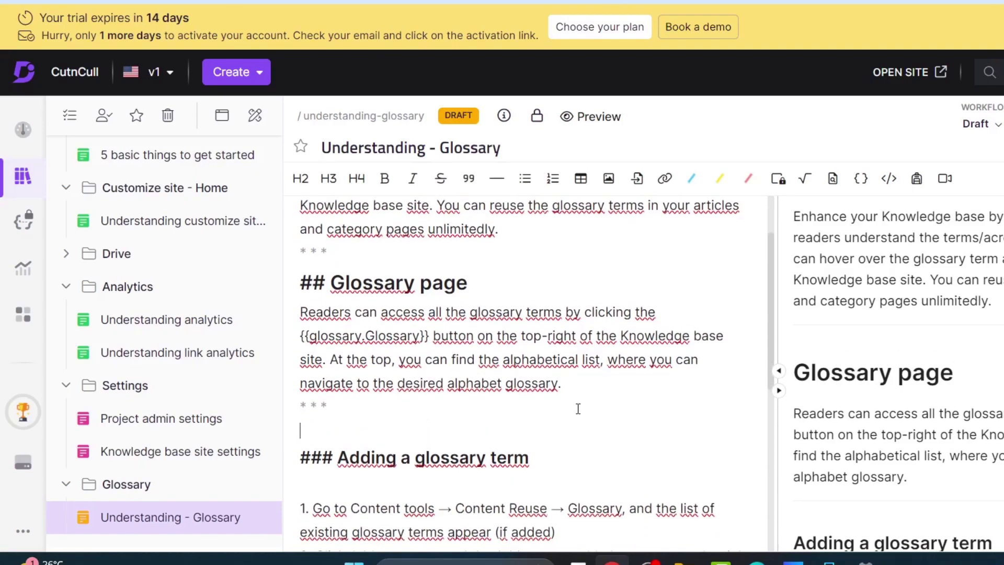
- Add a second blank line and insert the steppify image
{"action": "key", "text": "Return"}
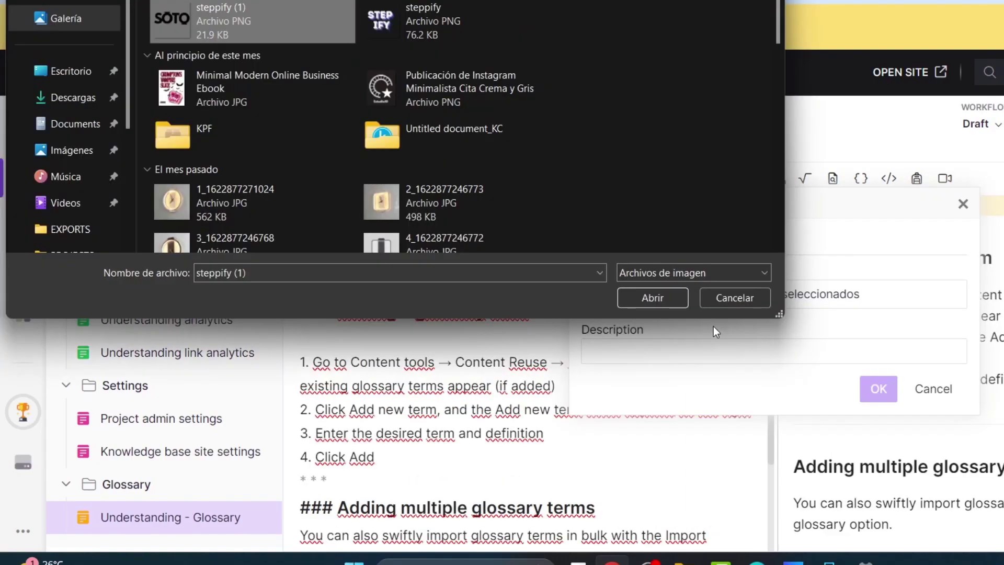
{"action": "left_click", "coordinate": [653, 297]}
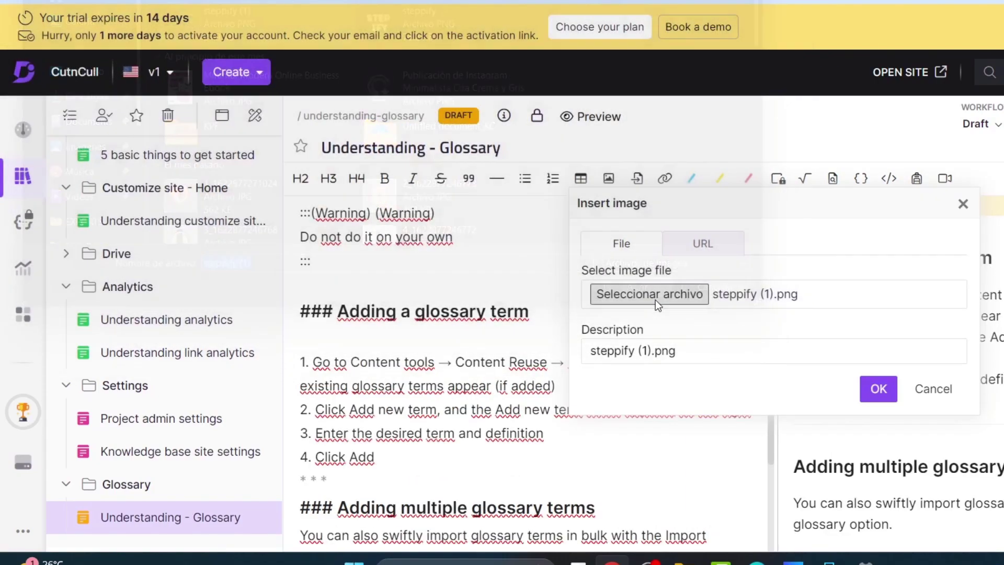
{"action": "left_click", "coordinate": [879, 387]}
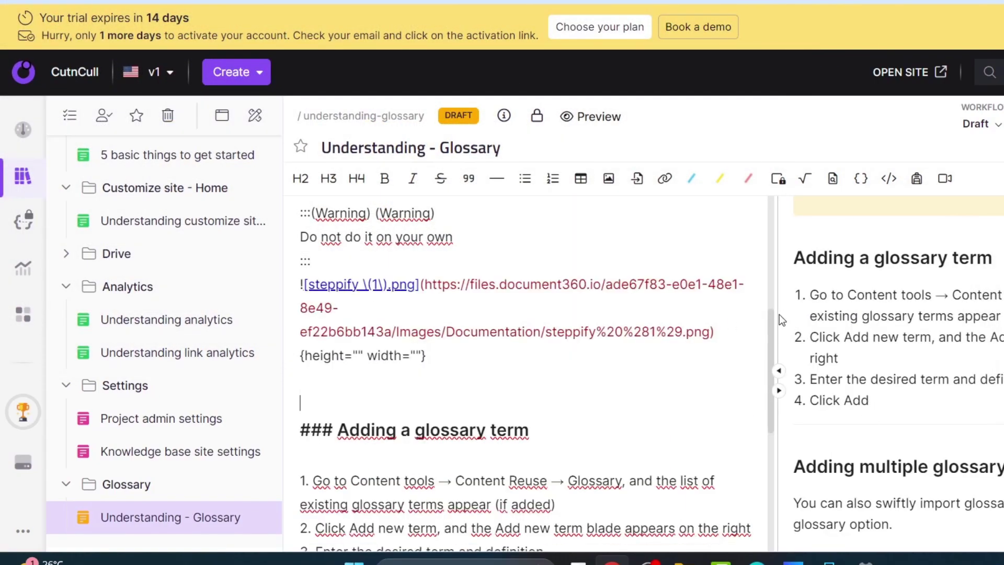
{"action": "scroll", "coordinate": [943, 409], "scroll_direction": "down", "scroll_amount": 4}
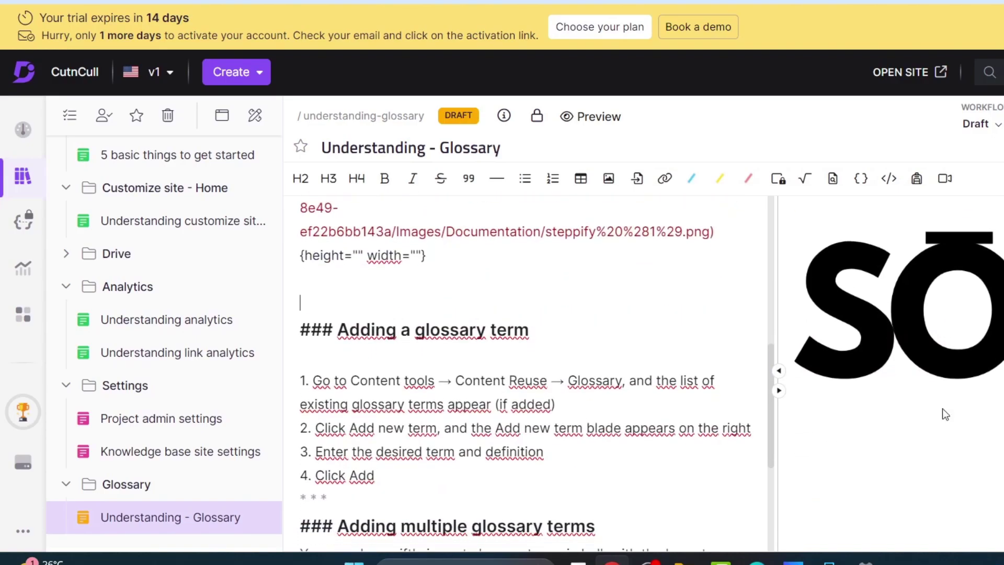
{"action": "scroll", "coordinate": [970, 387], "scroll_direction": "up", "scroll_amount": 2}
{"action": "scroll", "coordinate": [971, 386], "scroll_direction": "up", "scroll_amount": 3}
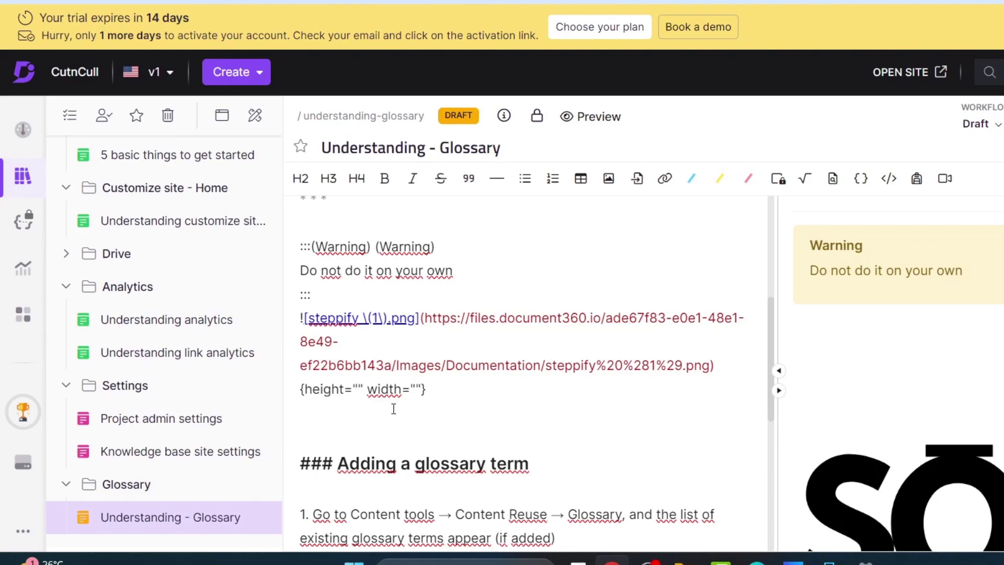
- Enter 325 for the image height and width and refresh the preview
{"action": "type", "text": "325"}
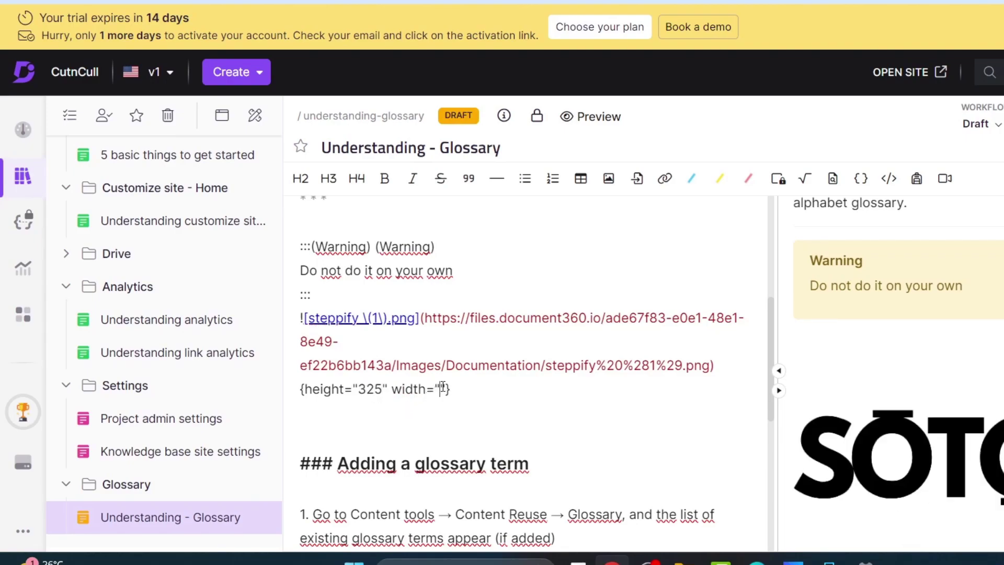
{"action": "type", "text": "325"}
{"action": "left_click", "coordinate": [551, 407]}
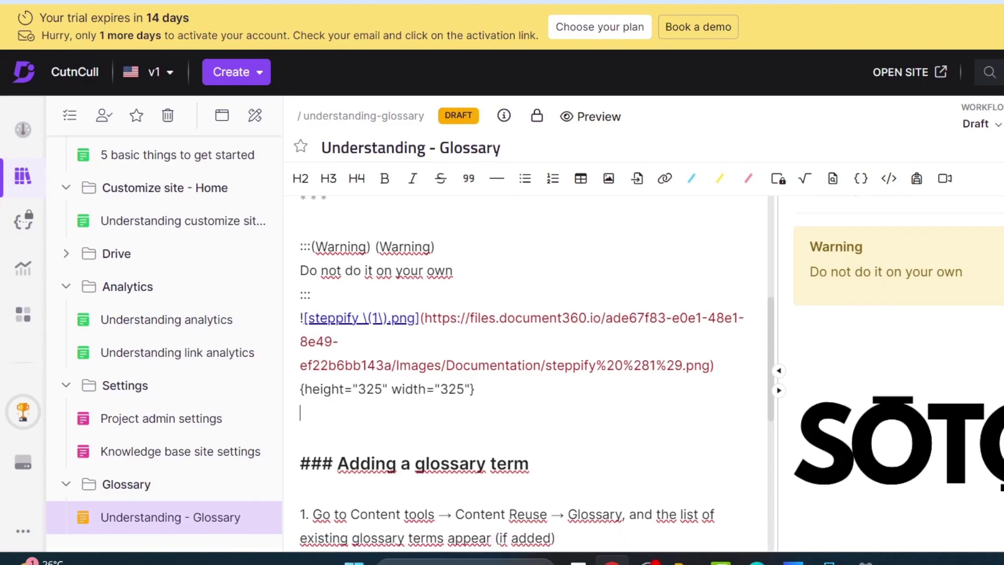
{"action": "scroll", "coordinate": [352, 389], "scroll_direction": "down", "scroll_amount": 3}
{"action": "scroll", "coordinate": [352, 389], "scroll_direction": "up", "scroll_amount": 2}
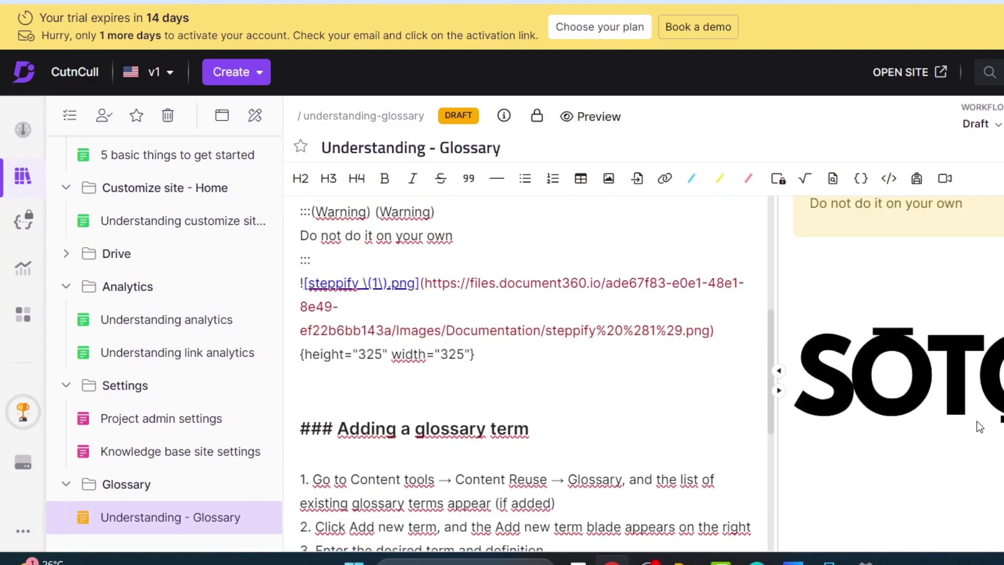
{"action": "scroll", "coordinate": [352, 388], "scroll_direction": "down", "scroll_amount": 3}
{"action": "scroll", "coordinate": [531, 417], "scroll_direction": "up", "scroll_amount": 5}
{"action": "scroll", "coordinate": [432, 427], "scroll_direction": "down", "scroll_amount": 2}
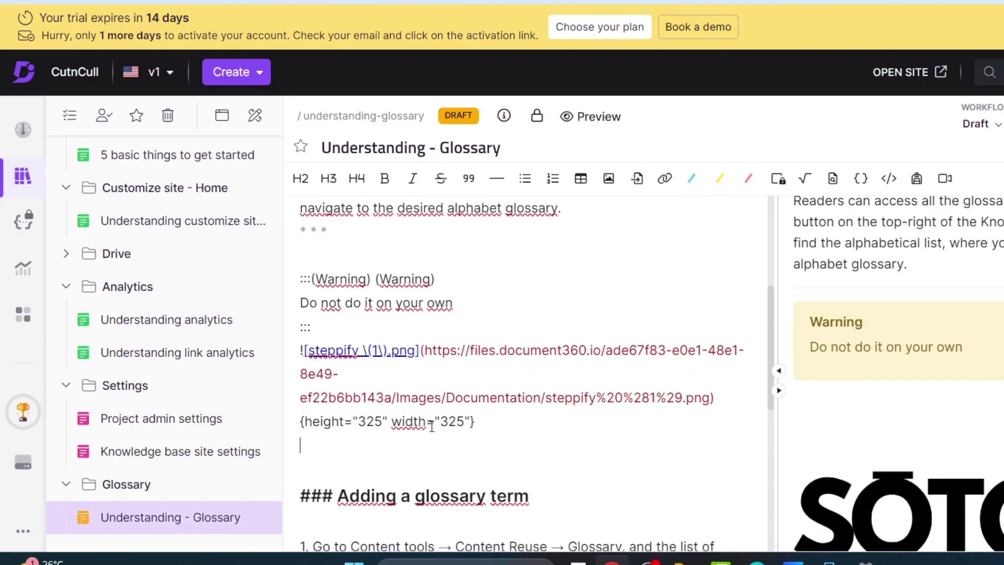
- Change the image height and width from 325 to 125 each
{"action": "left_click", "coordinate": [361, 421]}
{"action": "type", "text": "1"}
{"action": "left_click", "coordinate": [452, 421]}
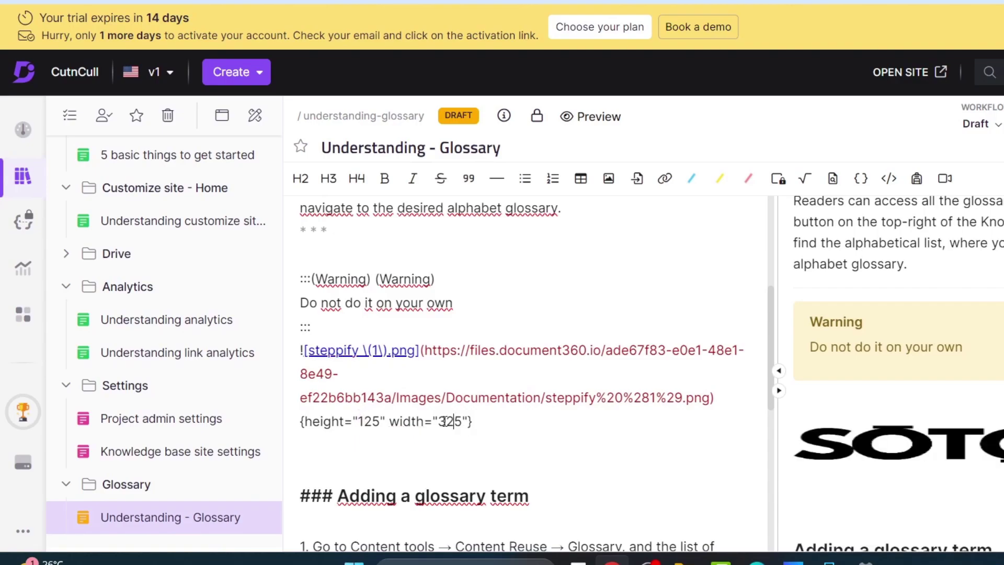
{"action": "left_click_drag", "start_coordinate": [446, 421], "coordinate": [439, 421]}
{"action": "type", "text": "1"}
{"action": "left_click", "coordinate": [605, 467]}
{"action": "scroll", "coordinate": [606, 467], "scroll_direction": "down", "scroll_amount": 1}
{"action": "scroll", "coordinate": [606, 466], "scroll_direction": "up", "scroll_amount": 2}
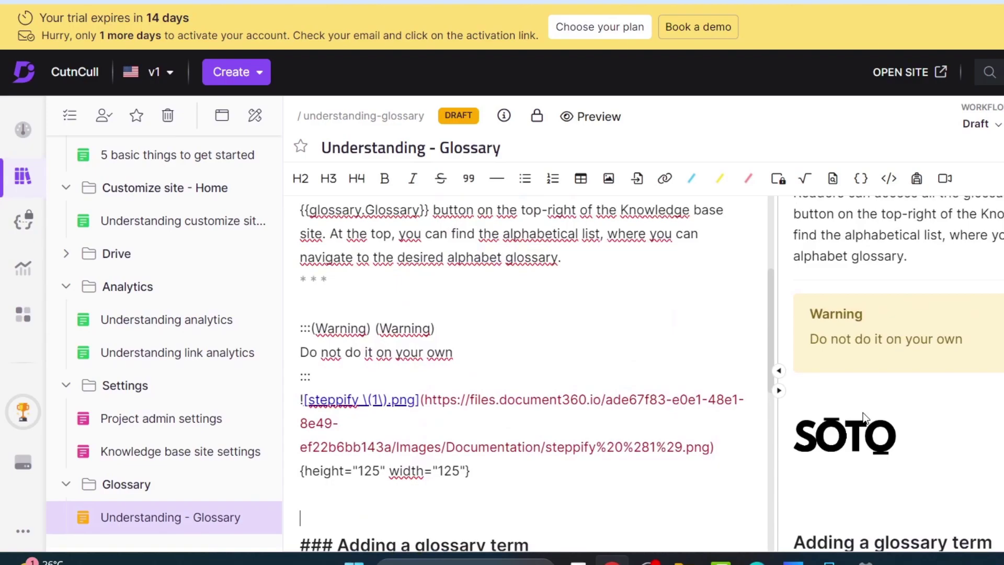
{"action": "scroll", "coordinate": [601, 453], "scroll_direction": "down", "scroll_amount": 2}
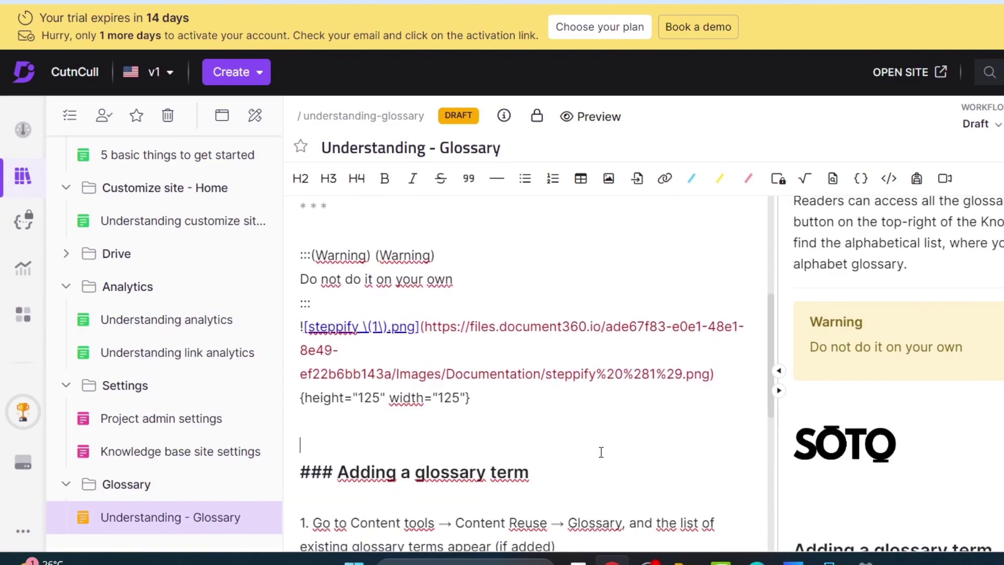
{"action": "scroll", "coordinate": [898, 434], "scroll_direction": "up", "scroll_amount": 6}
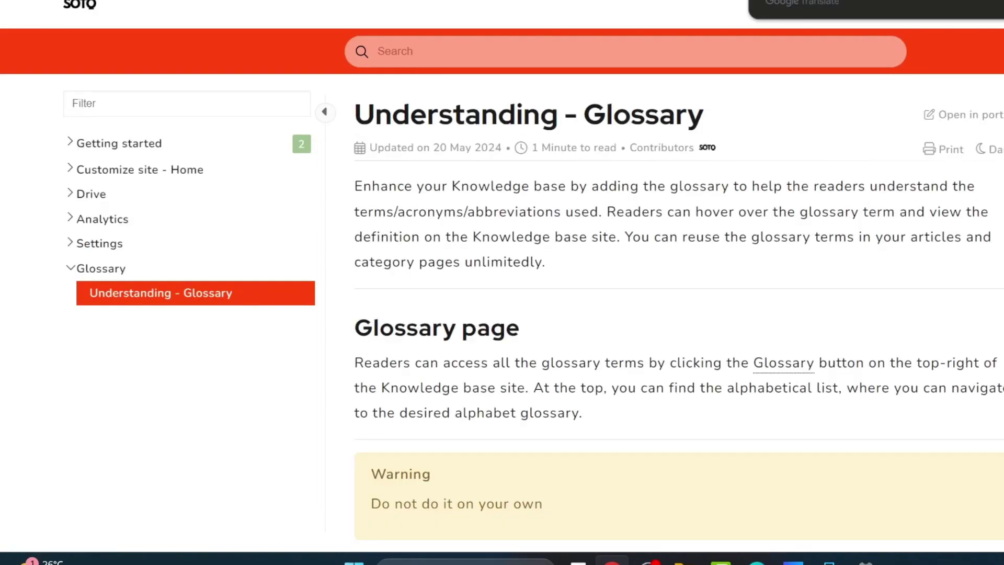
- Scroll the Understanding - Glossary preview to review the Warning callout and 125-pixel logo
{"action": "scroll", "coordinate": [880, 261], "scroll_direction": "down", "scroll_amount": 10}
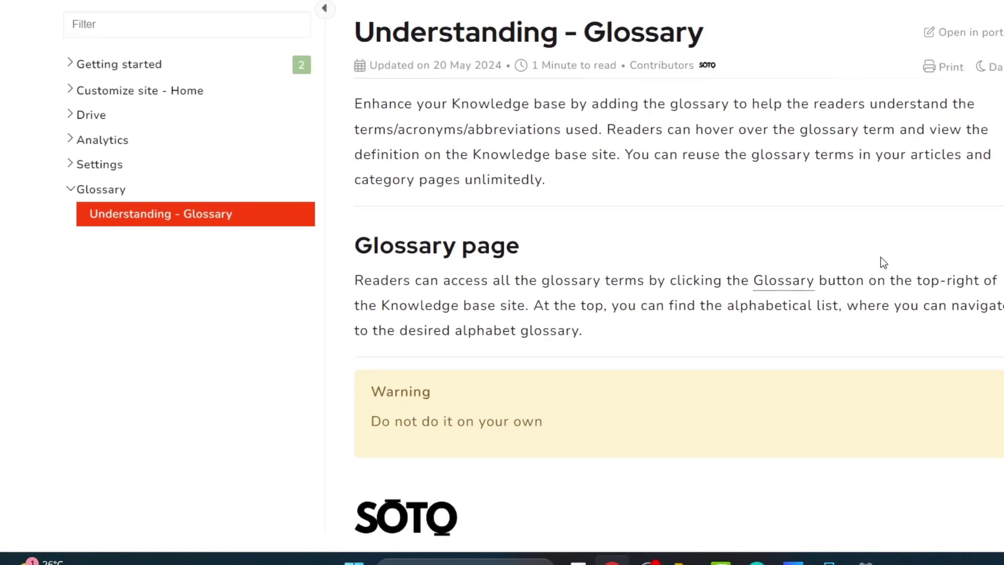
{"action": "scroll", "coordinate": [883, 263], "scroll_direction": "down", "scroll_amount": 5}
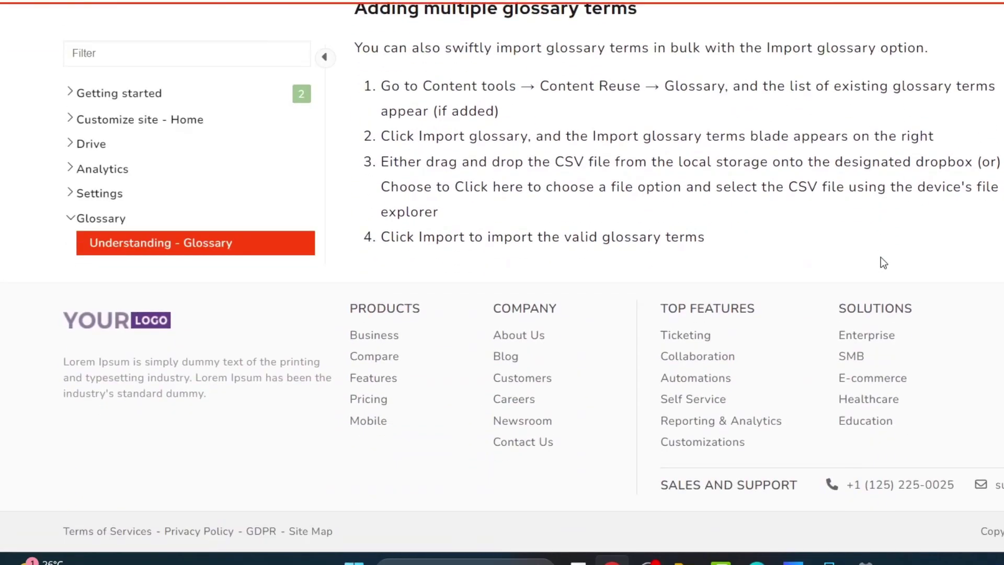
{"action": "scroll", "coordinate": [884, 262], "scroll_direction": "up", "scroll_amount": 15}
{"action": "scroll", "coordinate": [879, 259], "scroll_direction": "down", "scroll_amount": 10}
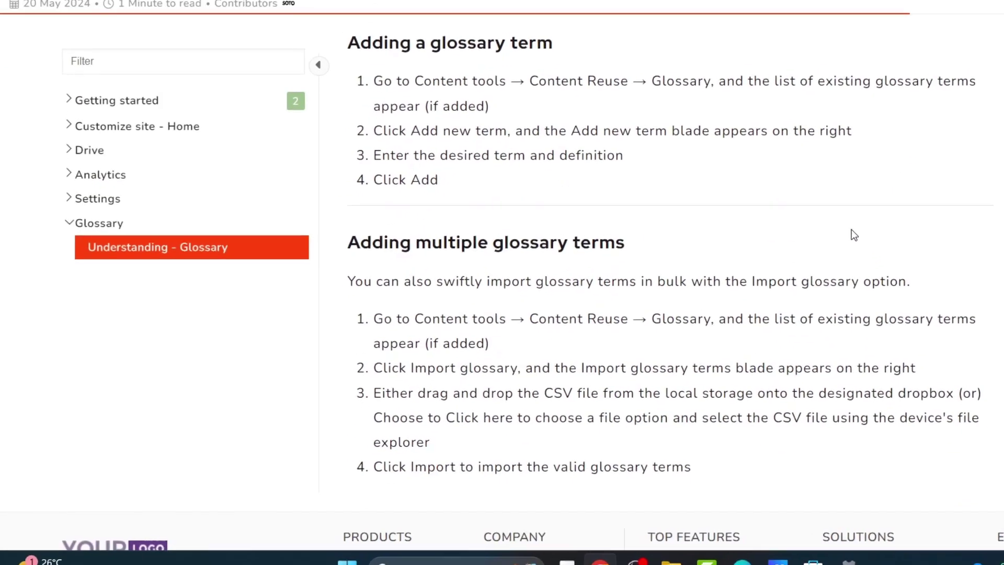
{"action": "scroll", "coordinate": [854, 235], "scroll_direction": "up", "scroll_amount": 10}
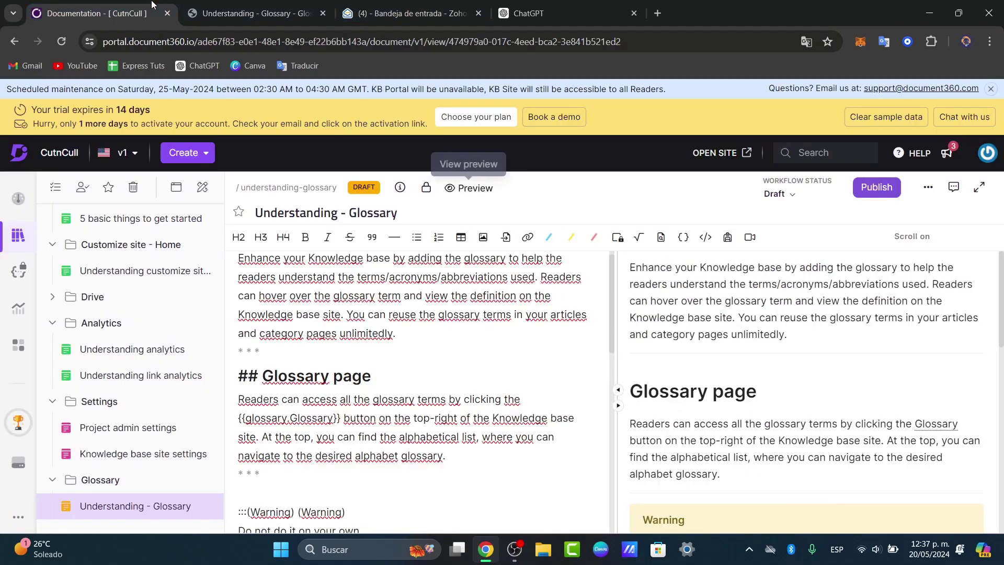
- Publish Understanding - Glossary with no tags and the New status indicator for 30 days
{"action": "left_click", "coordinate": [99, 13]}
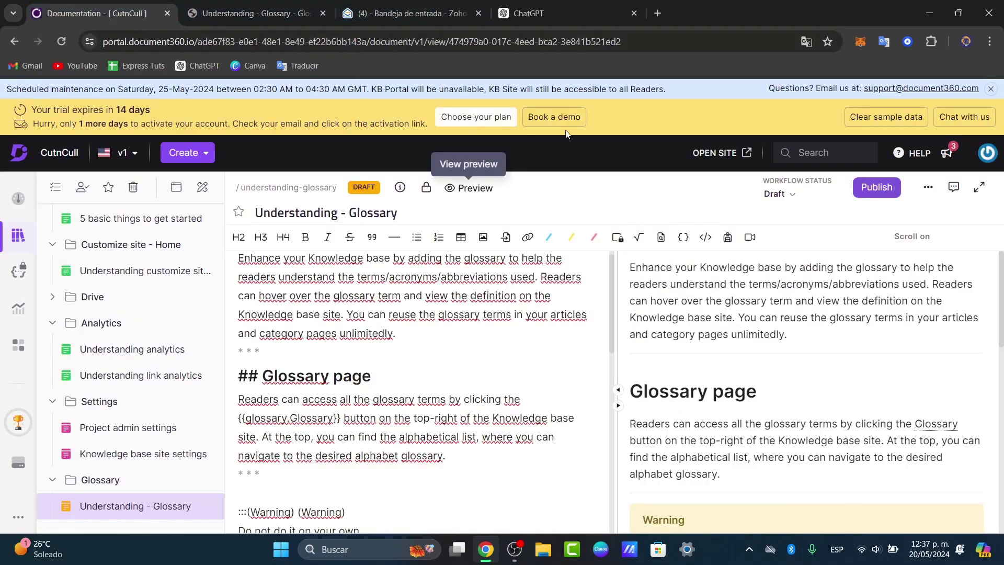
{"action": "left_click", "coordinate": [879, 194]}
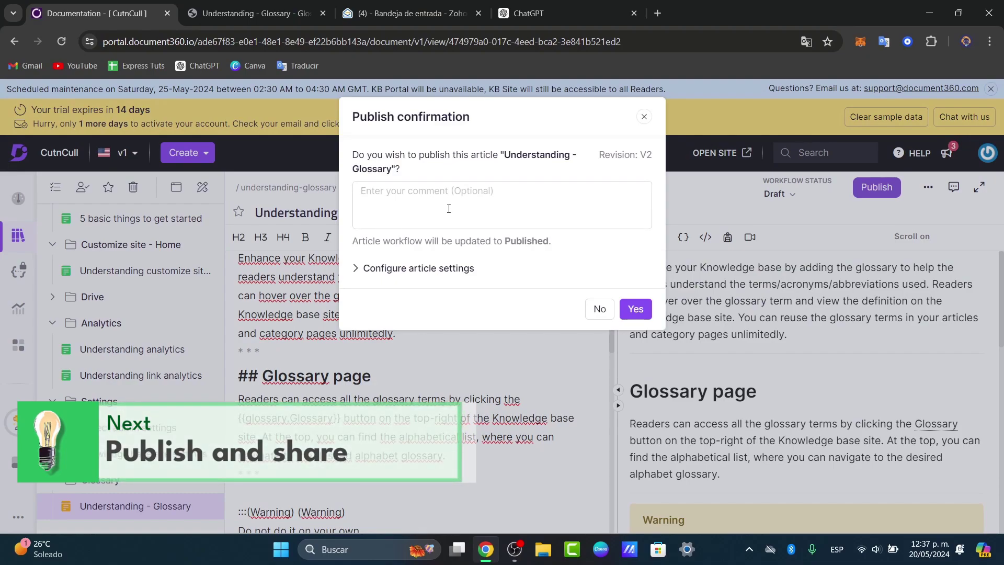
{"action": "left_click", "coordinate": [445, 271]}
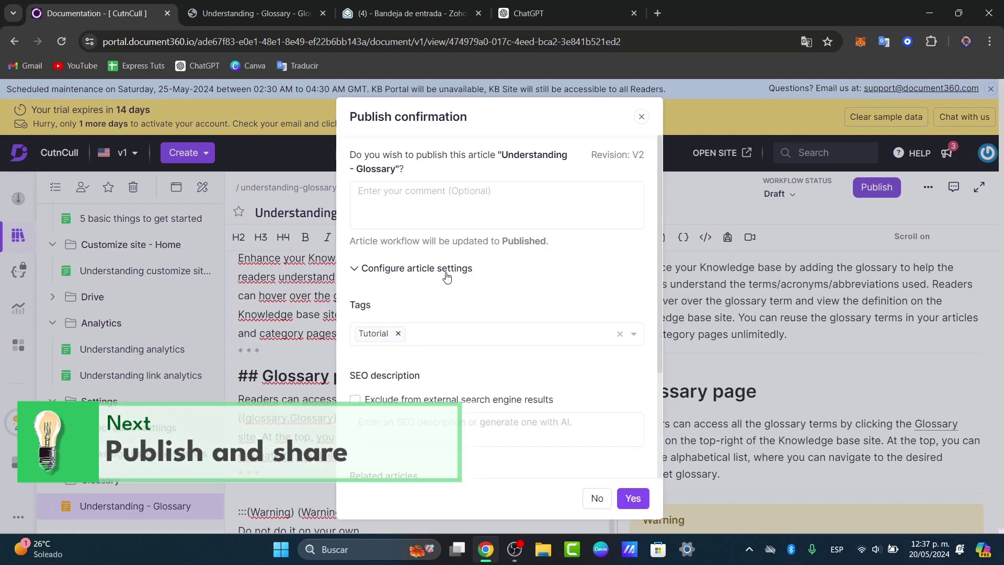
{"action": "scroll", "coordinate": [516, 303], "scroll_direction": "down", "scroll_amount": 1}
{"action": "left_click", "coordinate": [467, 266]}
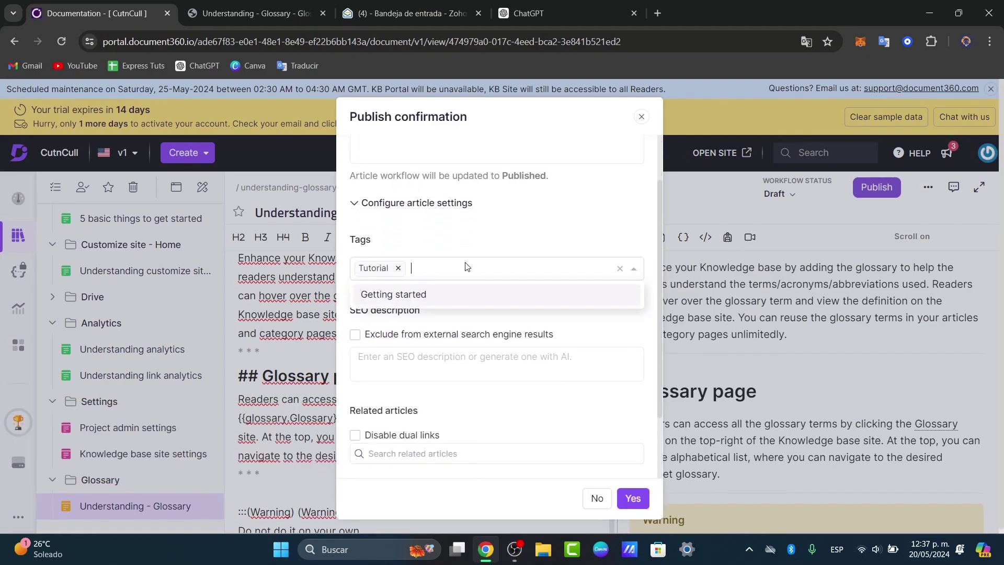
{"action": "left_click", "coordinate": [470, 322]}
{"action": "scroll", "coordinate": [442, 325], "scroll_direction": "down", "scroll_amount": 2}
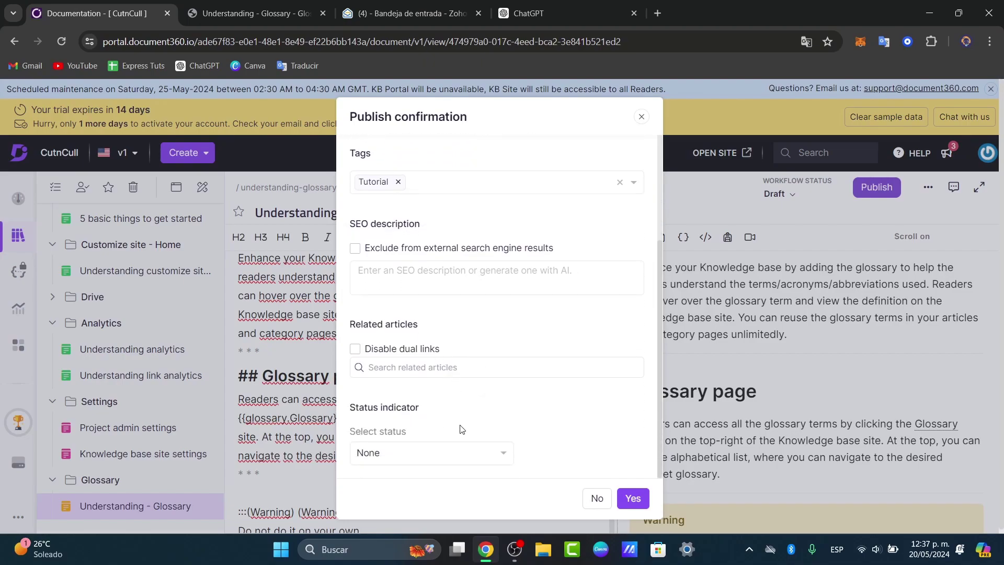
{"action": "left_click", "coordinate": [463, 460]}
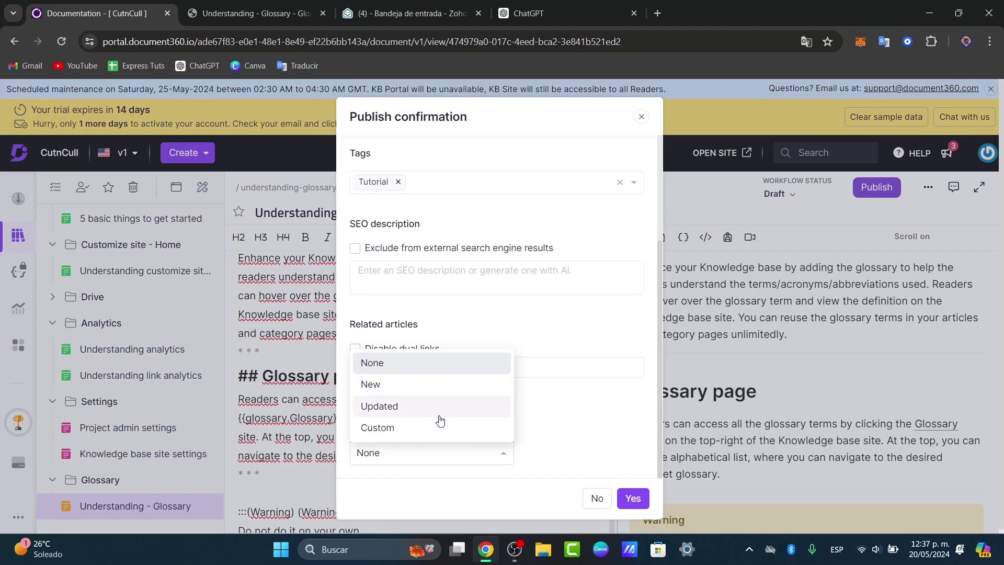
{"action": "left_click", "coordinate": [419, 386]}
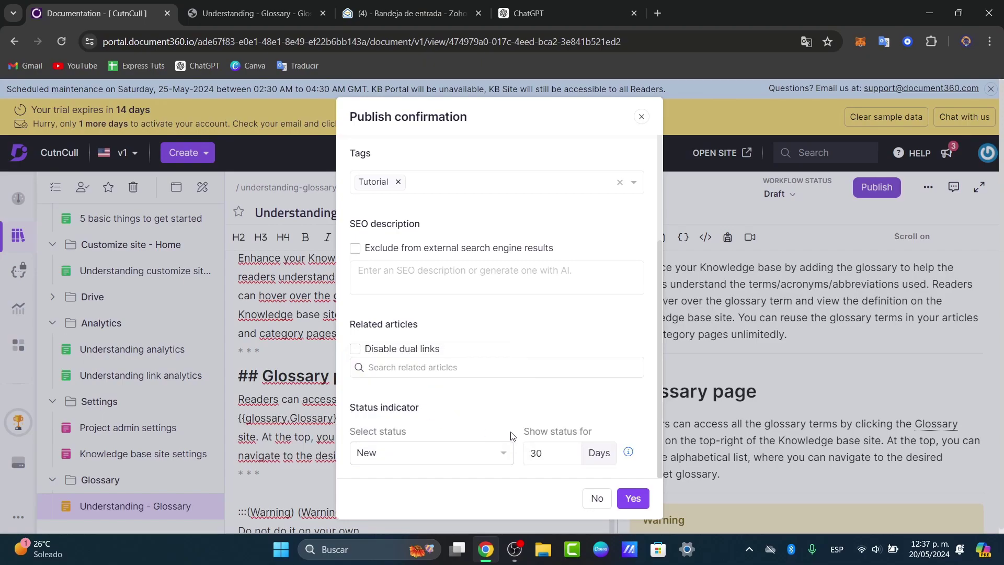
{"action": "left_click", "coordinate": [426, 454]}
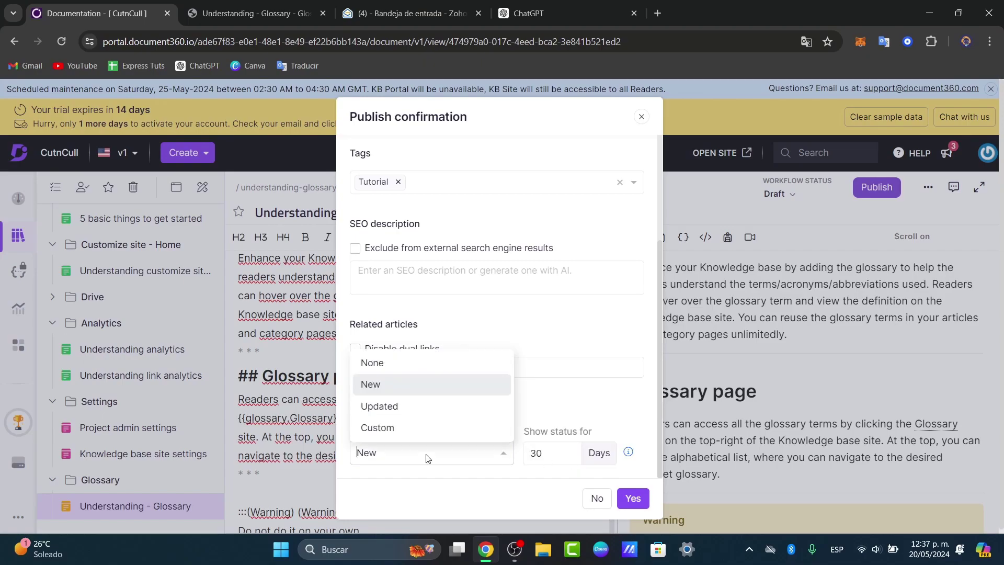
{"action": "left_click", "coordinate": [584, 396]}
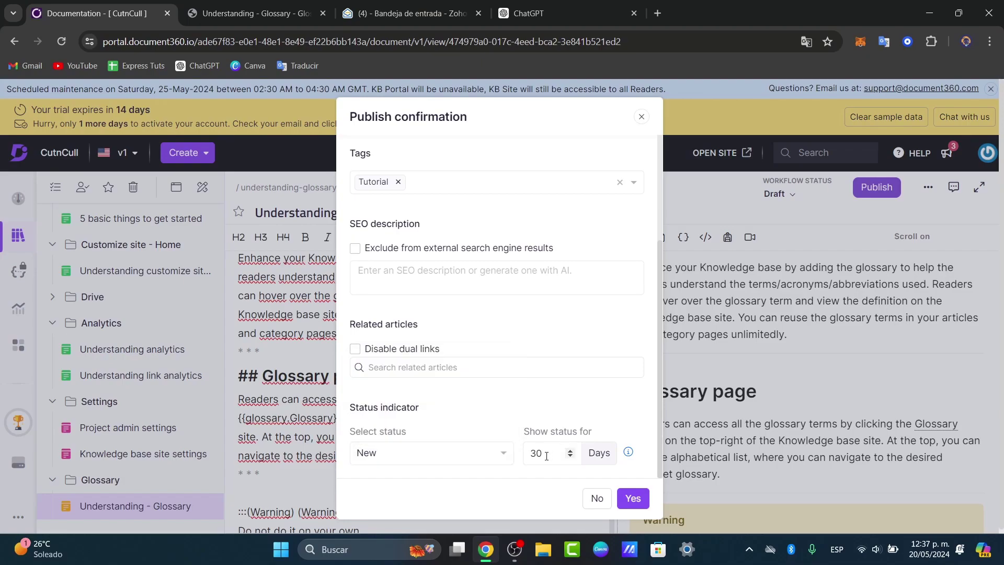
{"action": "left_click", "coordinate": [622, 500]}
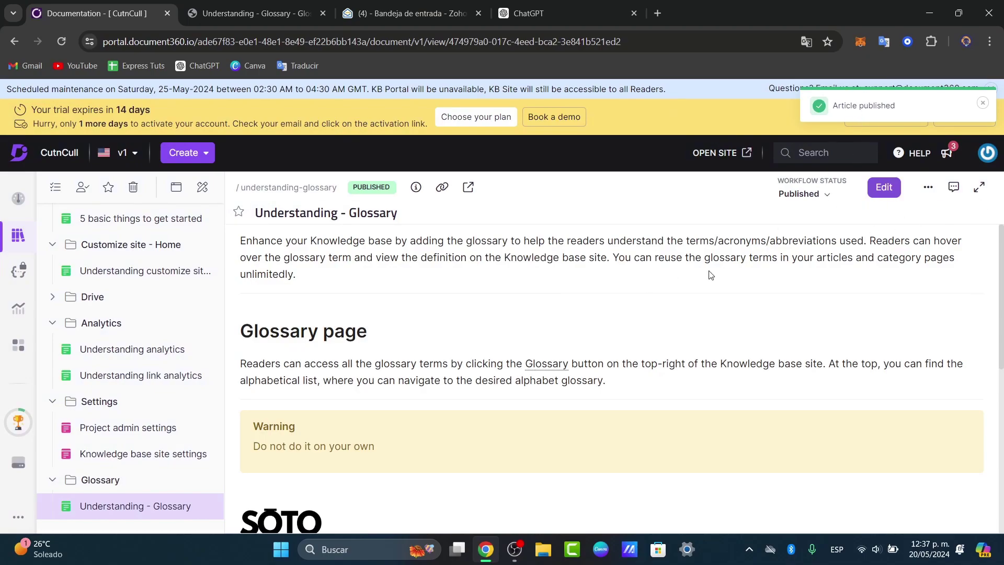
- Load the published article's copied link in a new tab, then return to the portal
{"action": "left_click", "coordinate": [441, 186]}
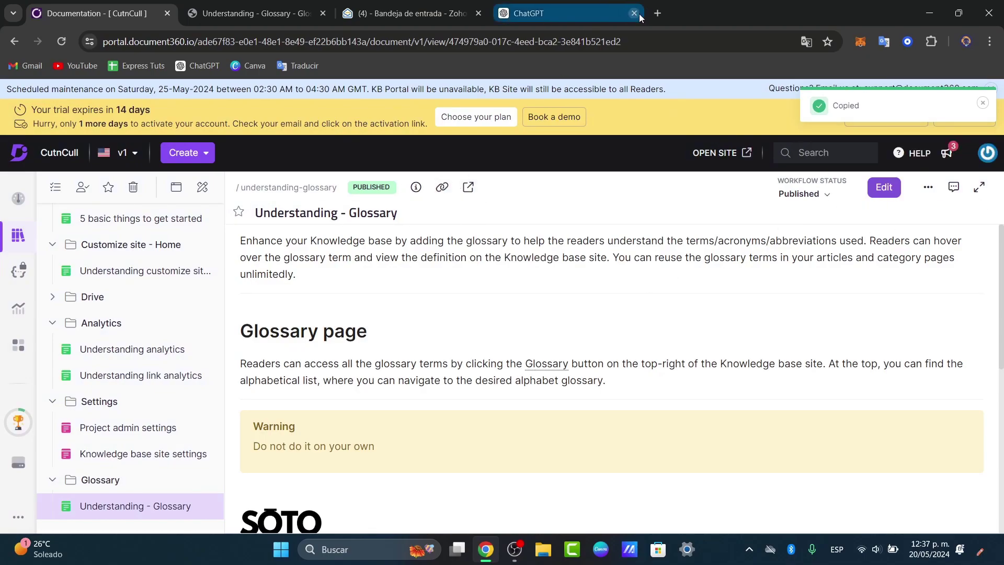
{"action": "left_click", "coordinate": [654, 16]}
{"action": "key", "text": "ctrl+v"}
{"action": "key", "text": "Return"}
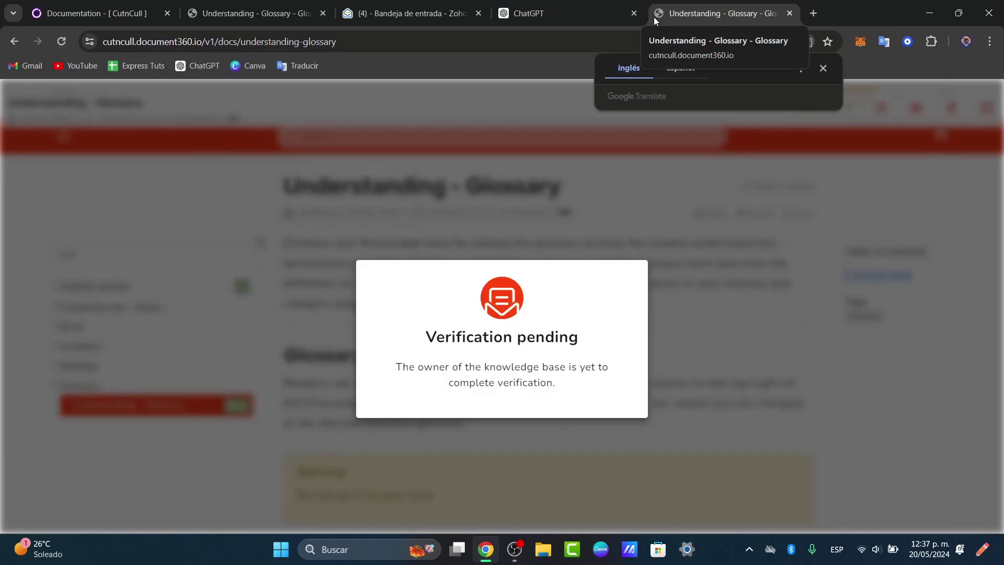
{"action": "left_click_drag", "start_coordinate": [438, 368], "coordinate": [607, 363]}
{"action": "left_click", "coordinate": [580, 403]}
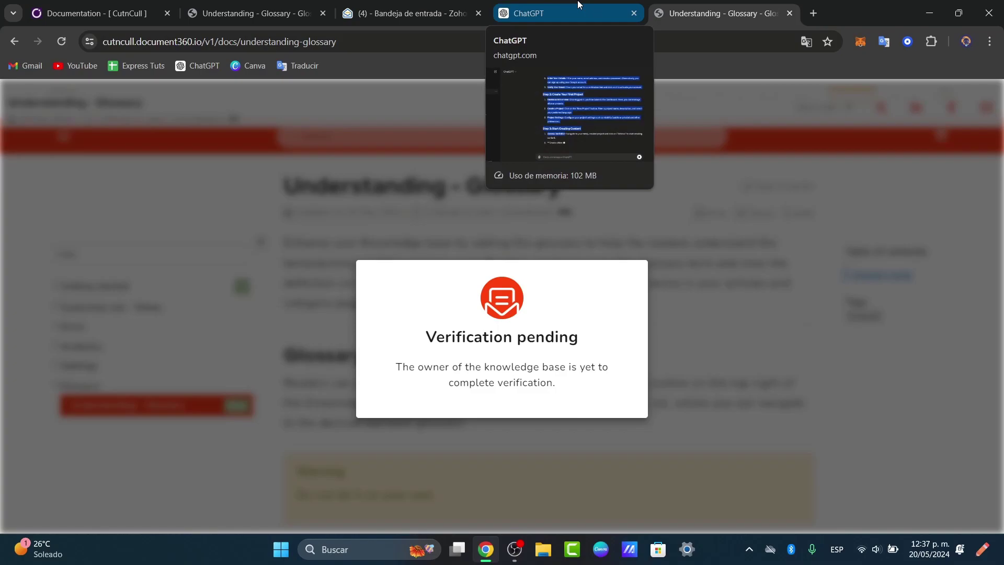
{"action": "left_click", "coordinate": [82, 5]}
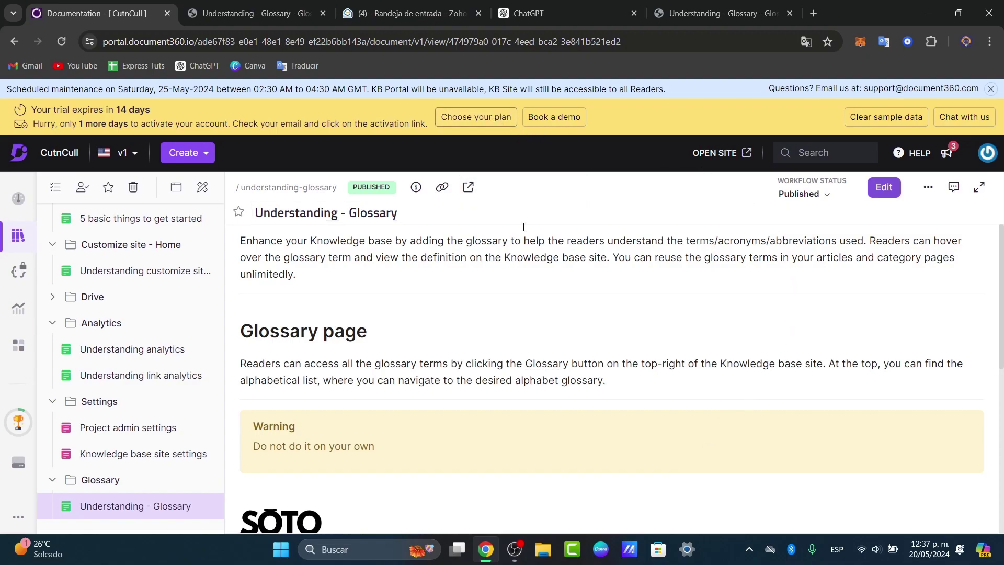
{"action": "scroll", "coordinate": [745, 405], "scroll_direction": "down", "scroll_amount": 8}
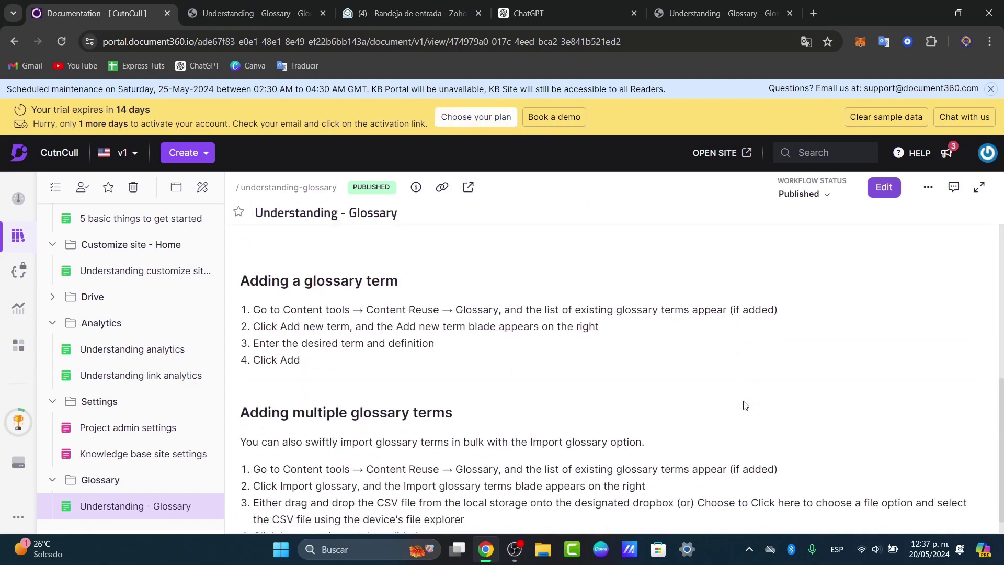